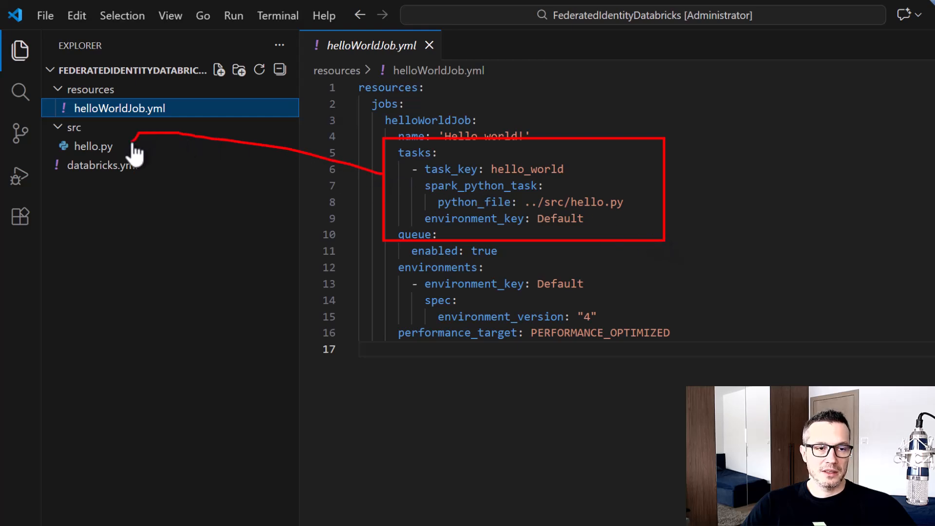
Review the contents of hello.py and databricks.yml in the project
left_click(89, 147)
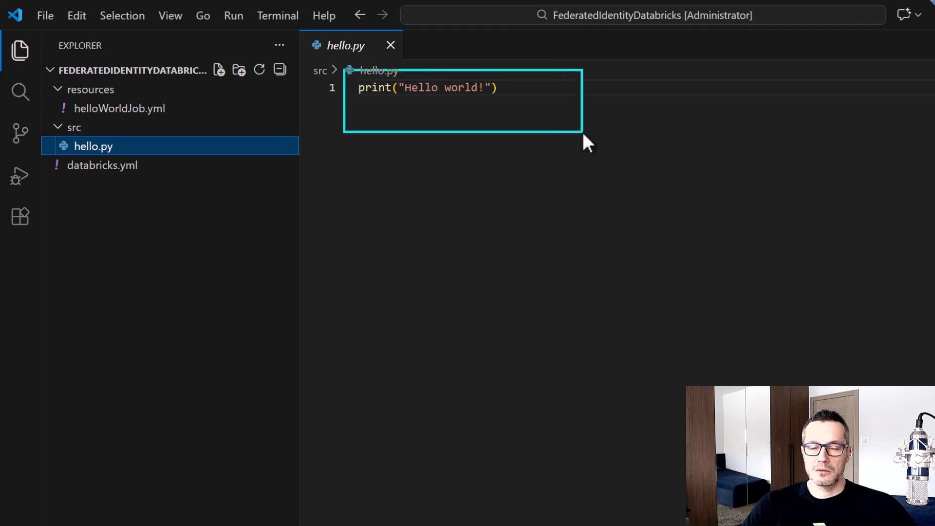
left_click(140, 177)
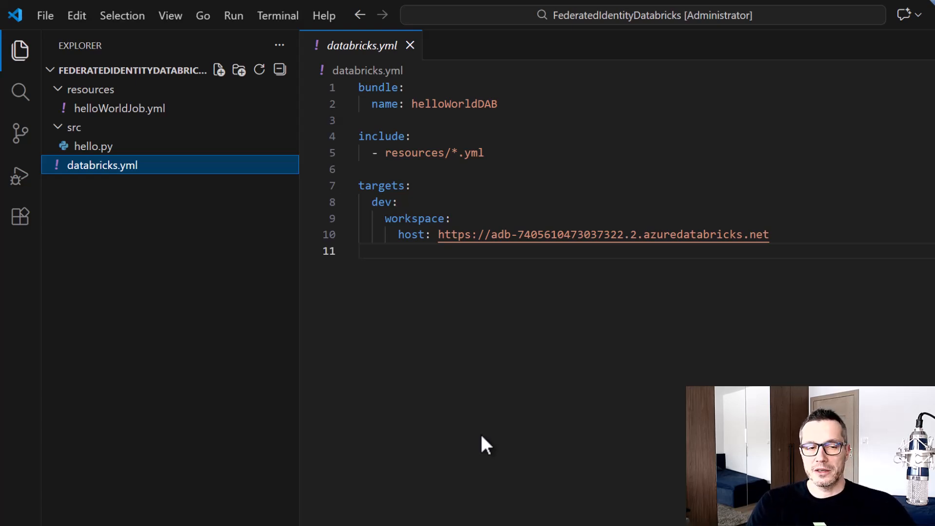
key("Escape")
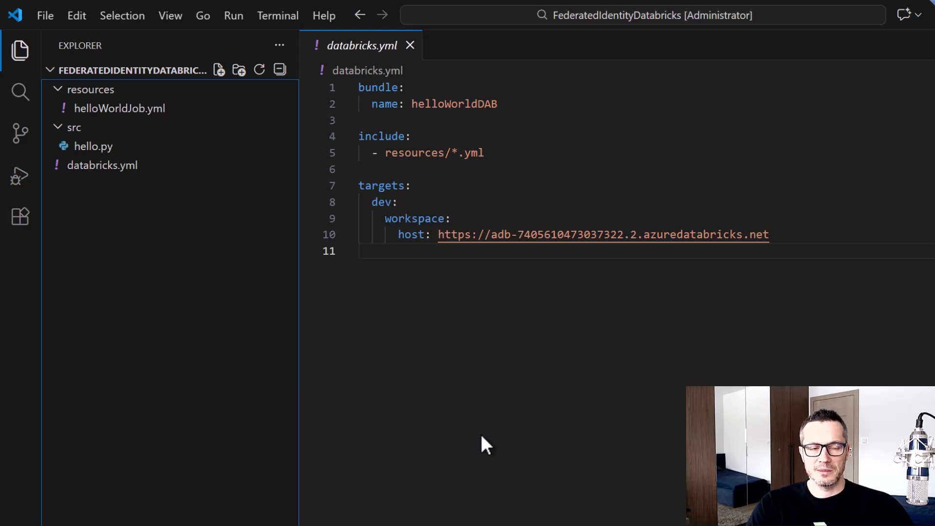
Switch to the FederatedIdentityDatabricks repository on GitHub and start an Actions workflow from the Simple workflow template
key("alt+Tab")
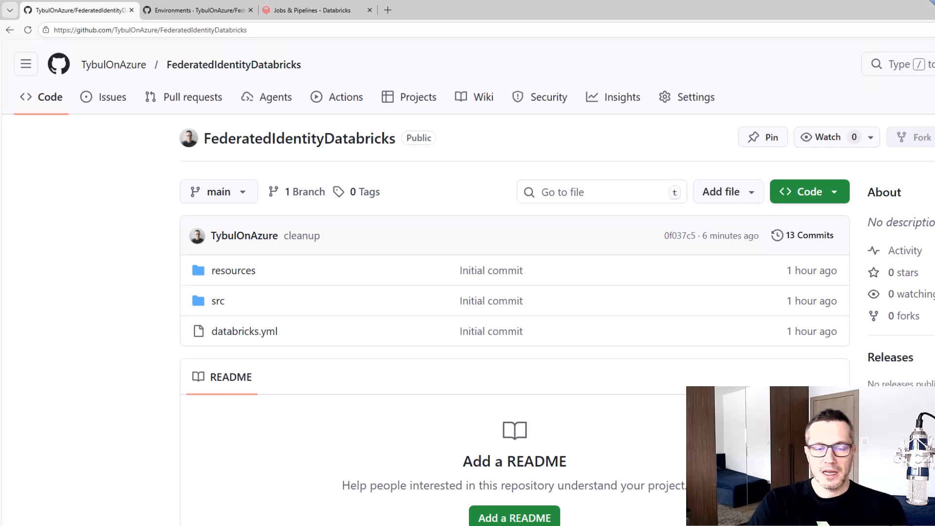
left_click(341, 98)
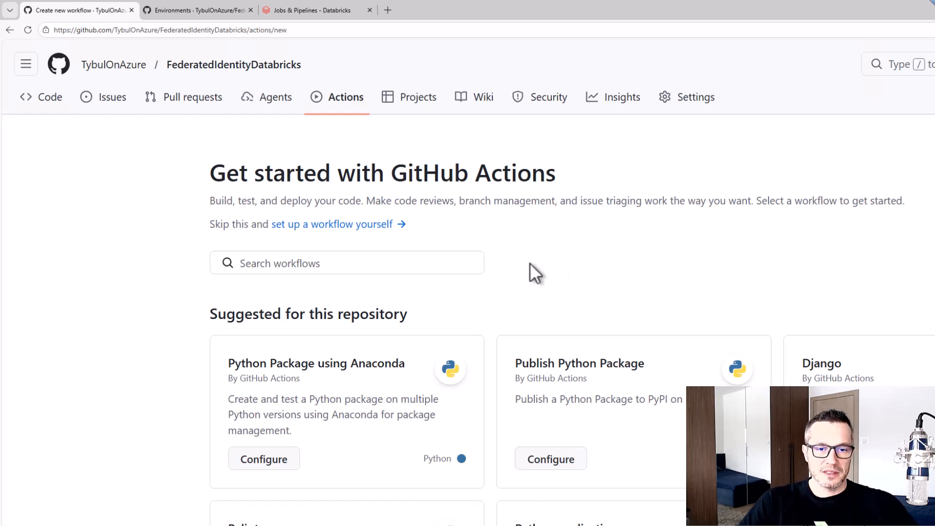
left_click(448, 263)
type("simple")
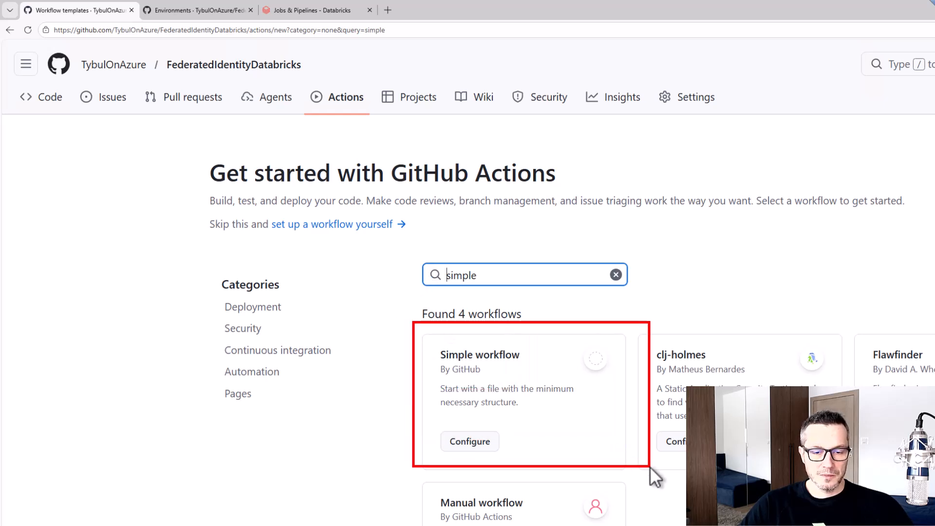
left_click(474, 442)
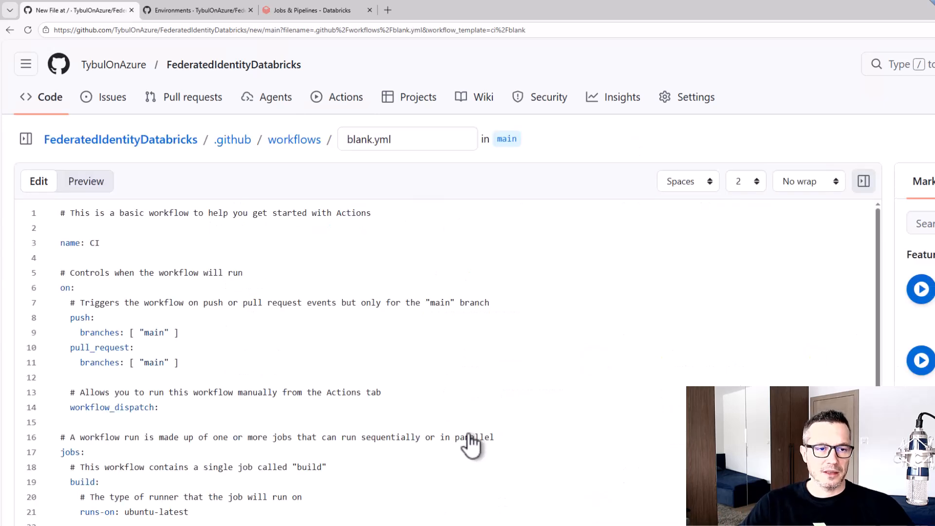
Name the new workflow file CICD.yml
left_click_drag(369, 142, 333, 139)
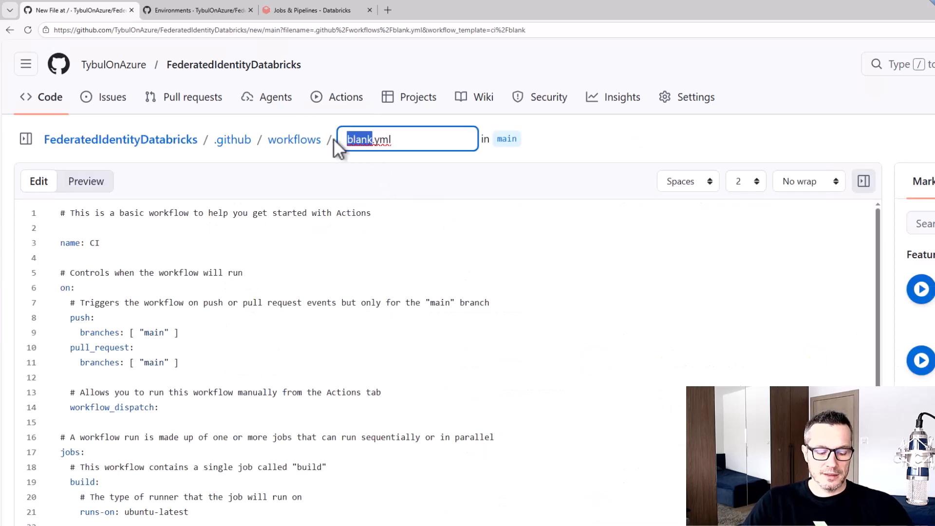
type("CICD")
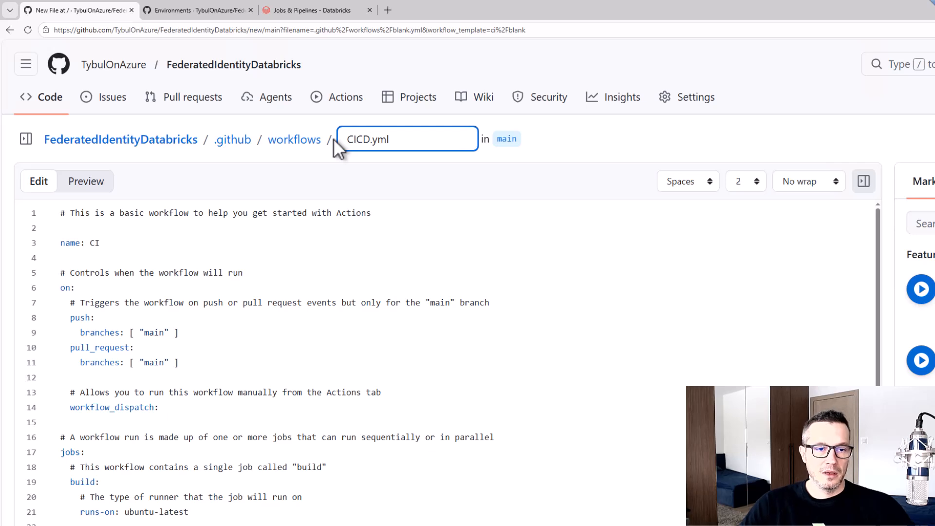
left_click(195, 244)
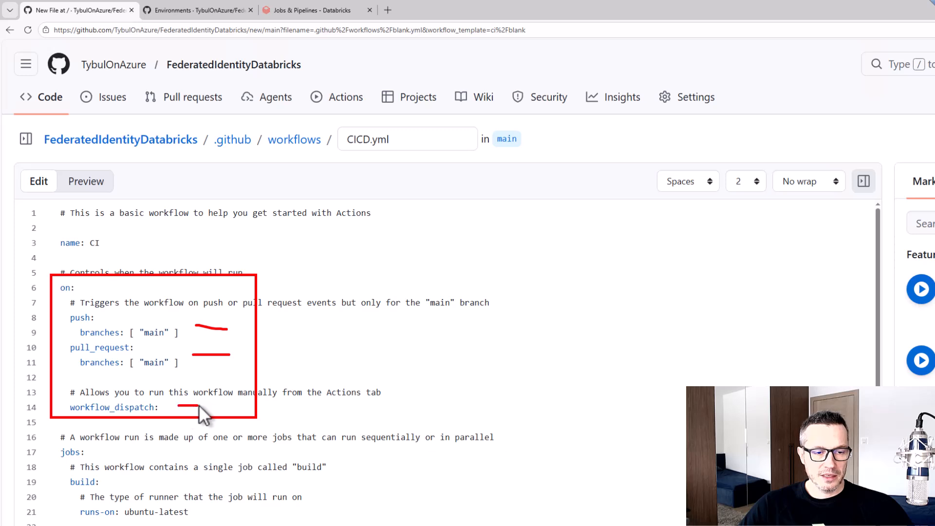
Delete the example script steps below the checkout step in CICD.yml and commit the file directly to the main branch
scroll(268, 405, "down", 1)
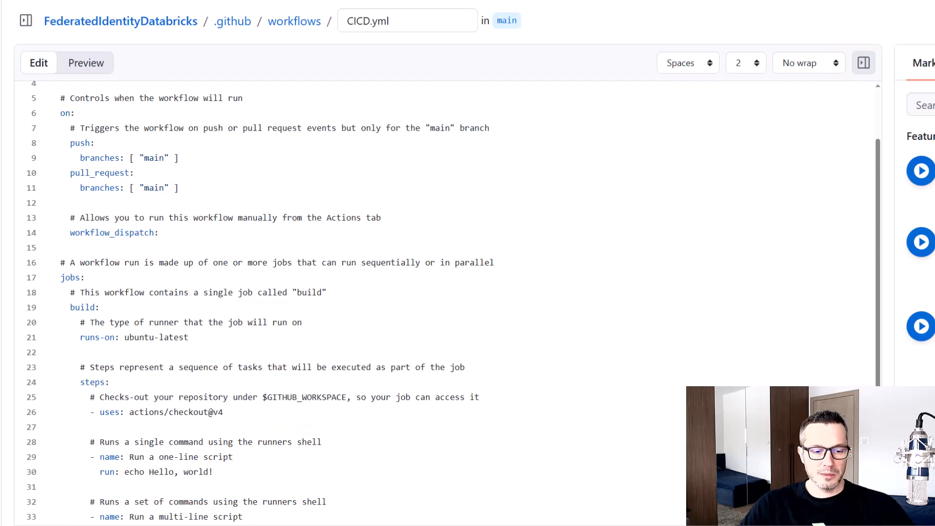
left_click_drag(282, 517, 43, 437)
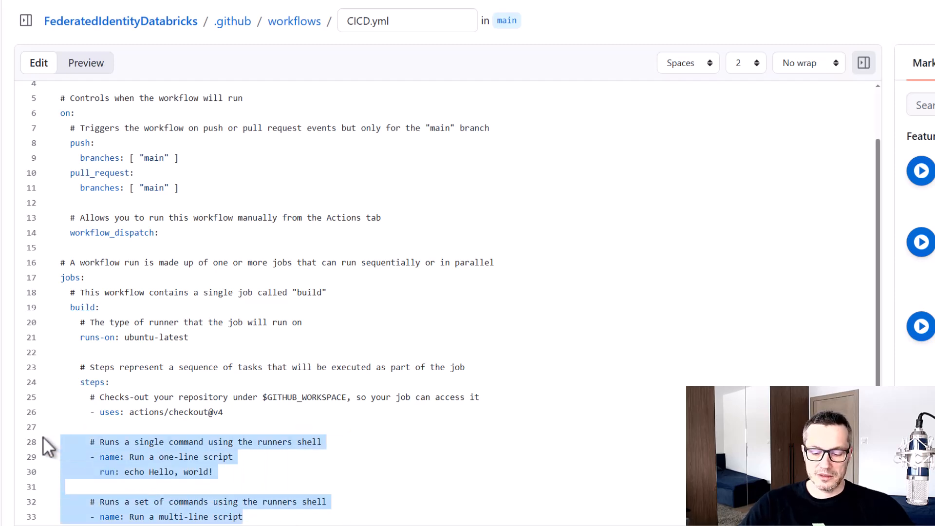
key("BackSpace")
key("BackSpace")
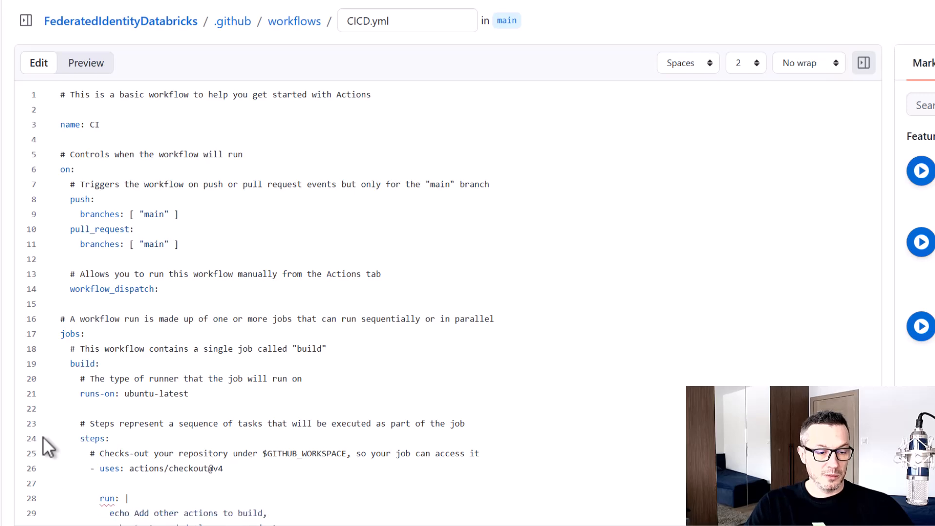
scroll(263, 433, "down", 2)
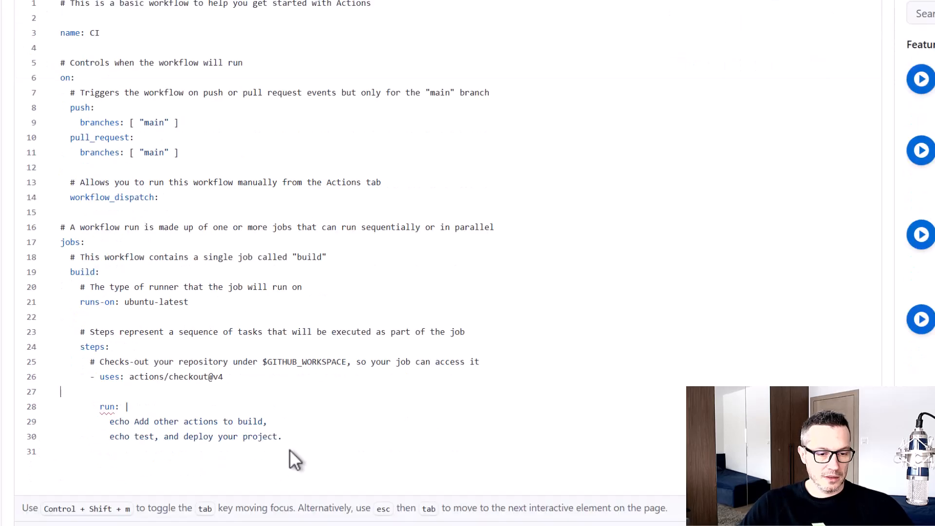
left_click_drag(289, 449, 101, 405)
key("BackSpace")
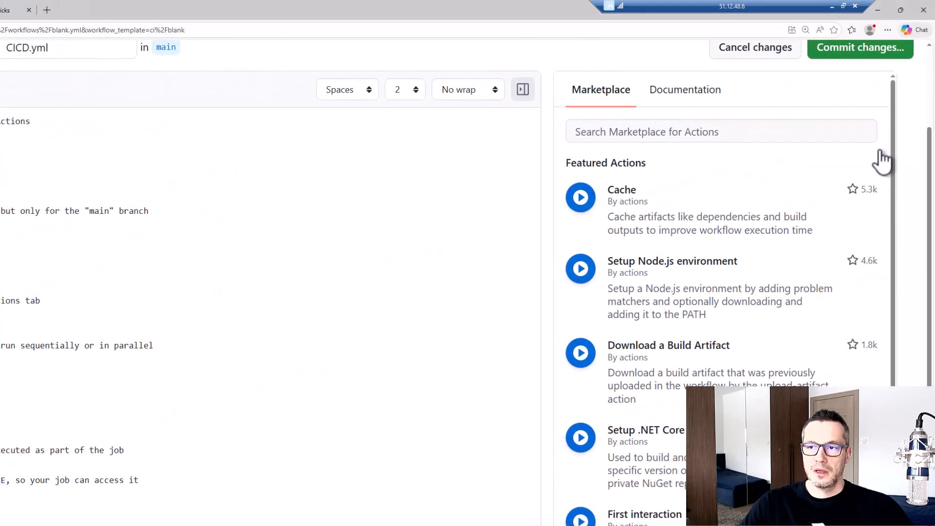
left_click(874, 103)
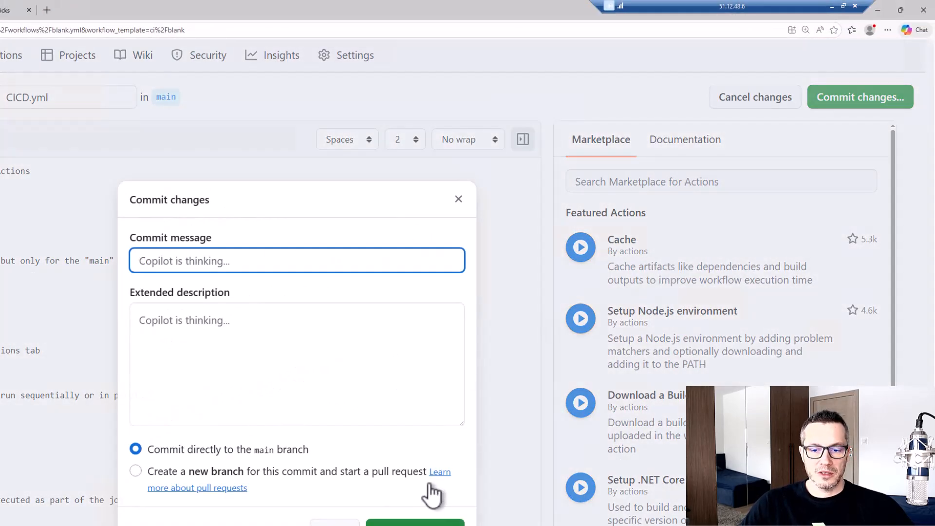
left_click(422, 525)
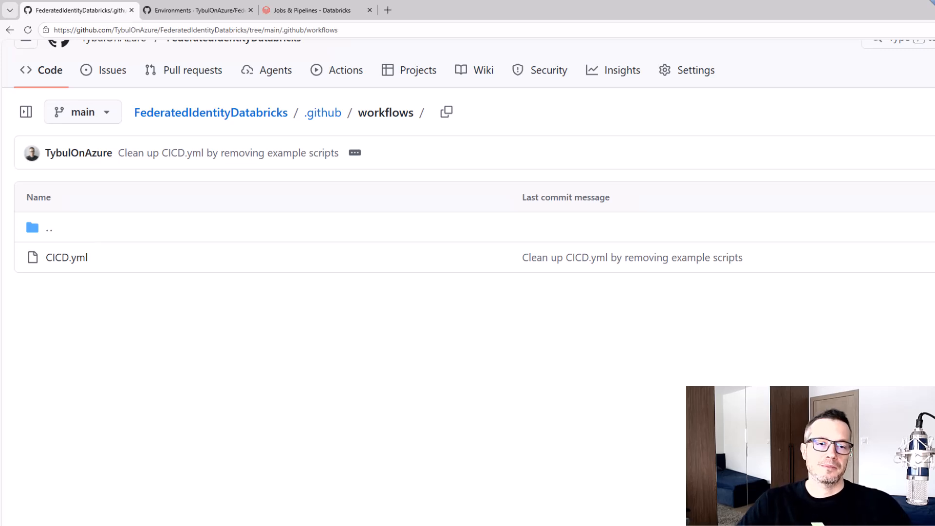
Open the repository's latest workflow run and examine the steps of its build job
left_click(346, 72)
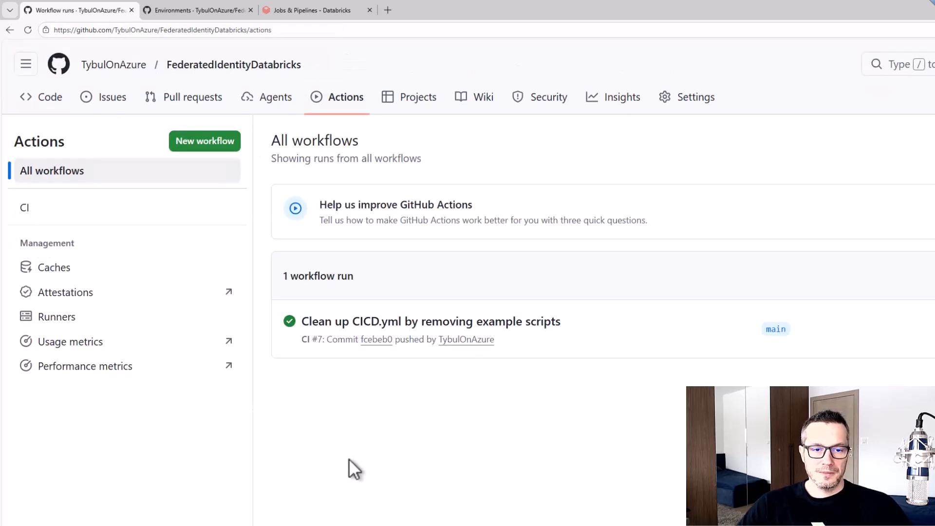
left_click_drag(277, 294, 604, 382)
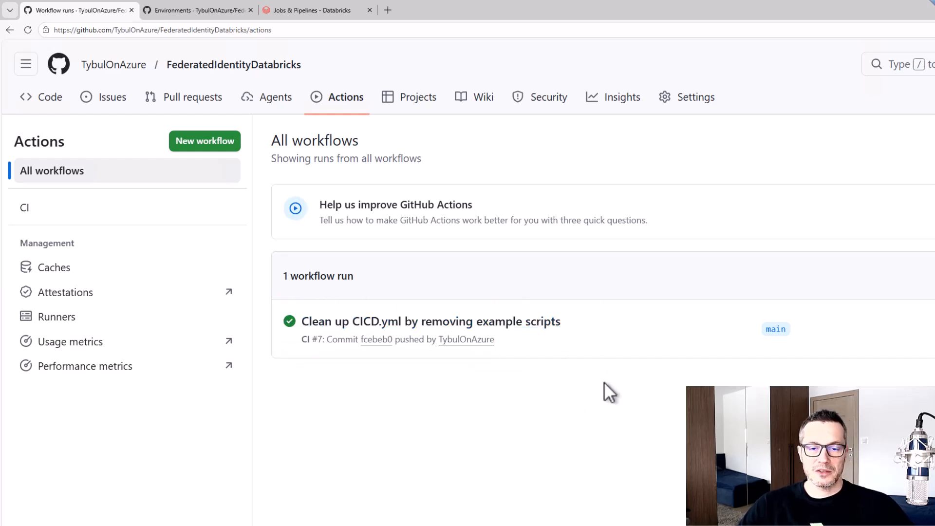
left_click(535, 331)
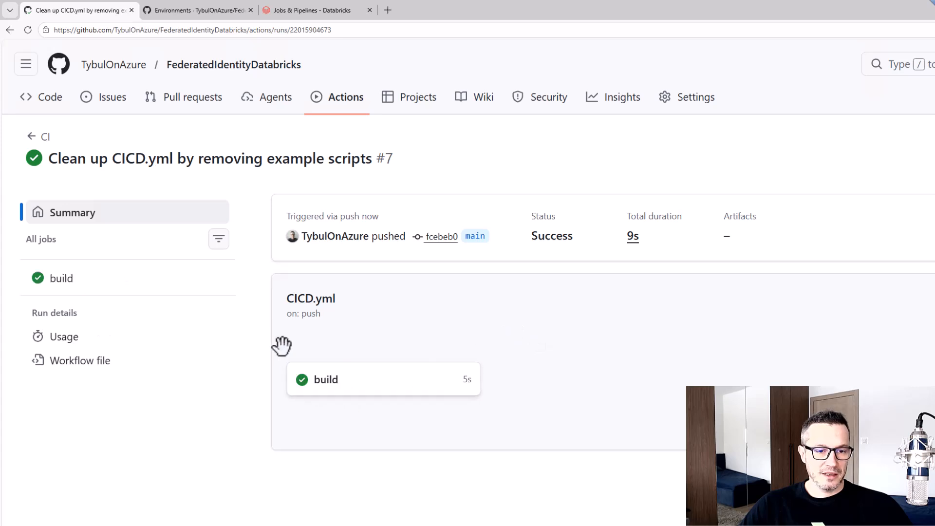
left_click_drag(282, 345, 359, 401)
key("super")
left_click(330, 383)
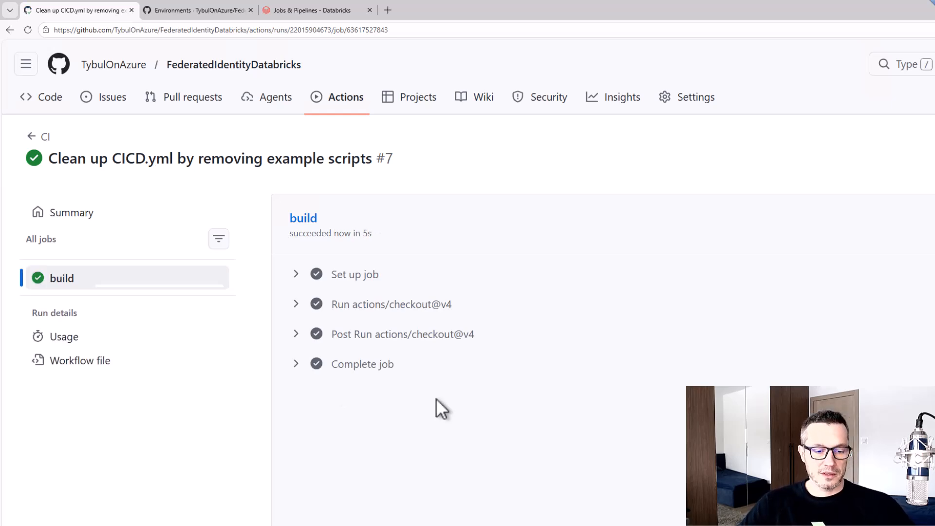
Switch to Visual Studio Code and pull the latest remote changes into the local repository
key("alt+Tab")
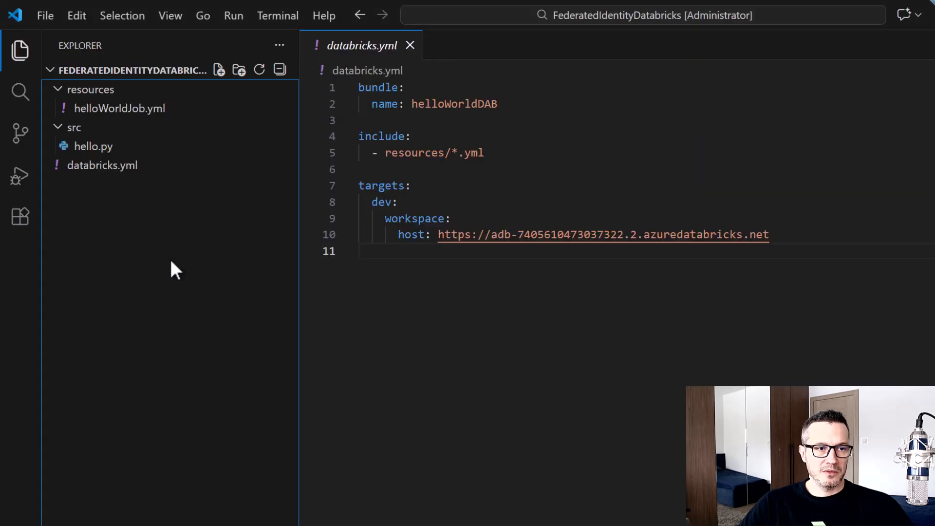
left_click(18, 139)
left_click(280, 70)
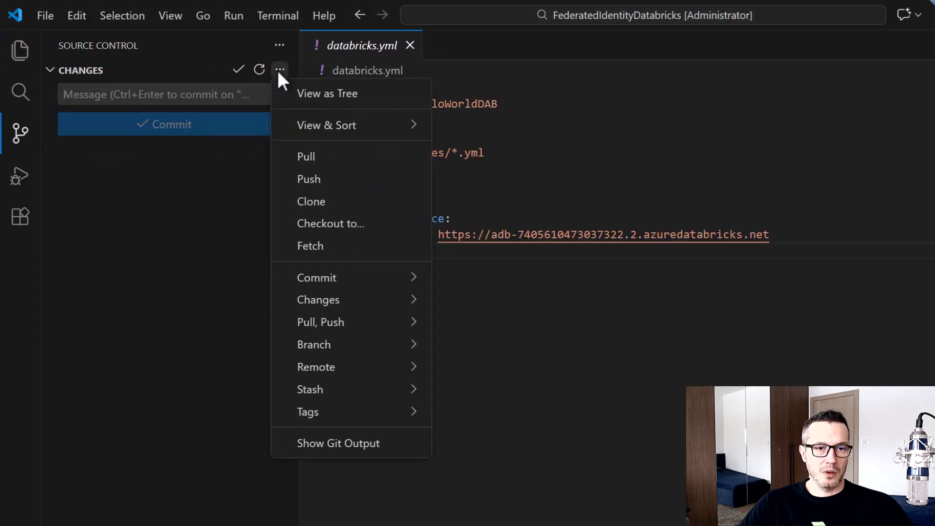
left_click(327, 157)
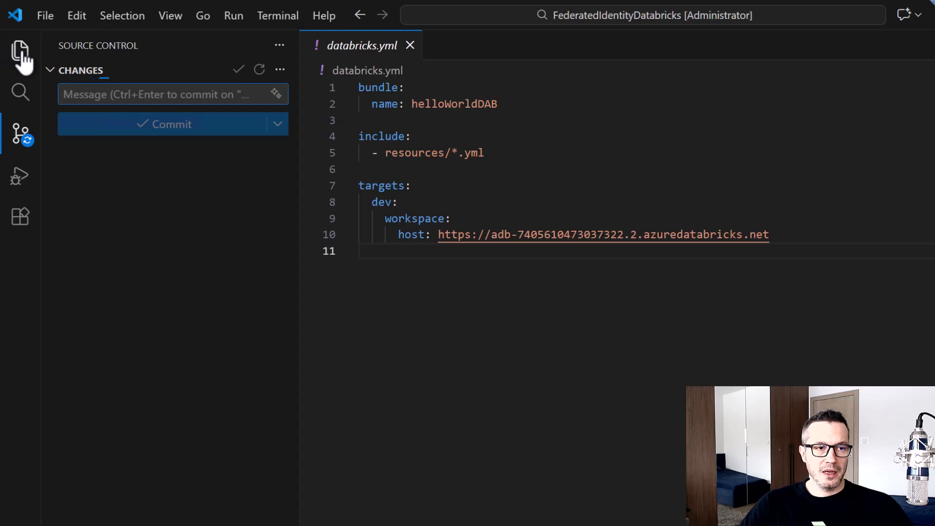
Append steps to .github/workflows/CICD.yml that install the Databricks CLI, show the logged-in user, and validate and deploy the bundle to target dev
left_click(20, 51)
left_click(73, 91)
left_click(117, 109)
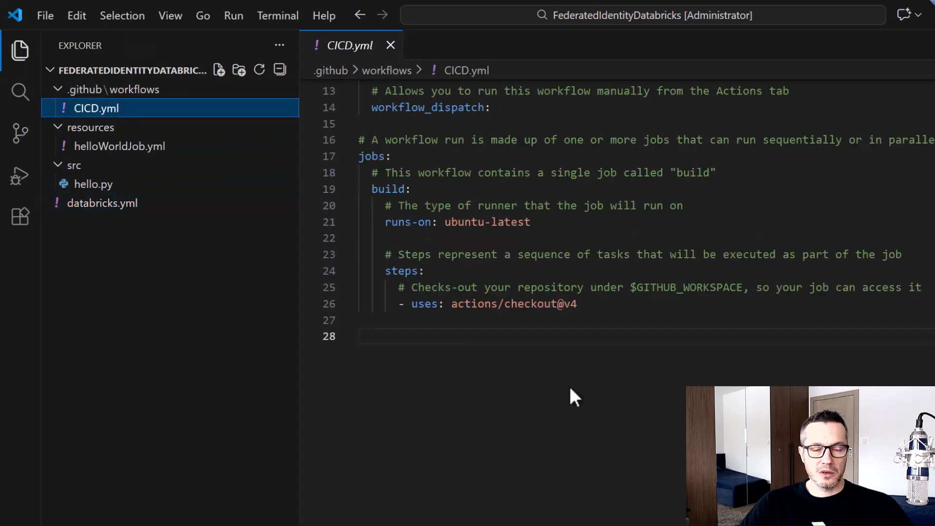
left_click(570, 393)
scroll(570, 393, "up", 1)
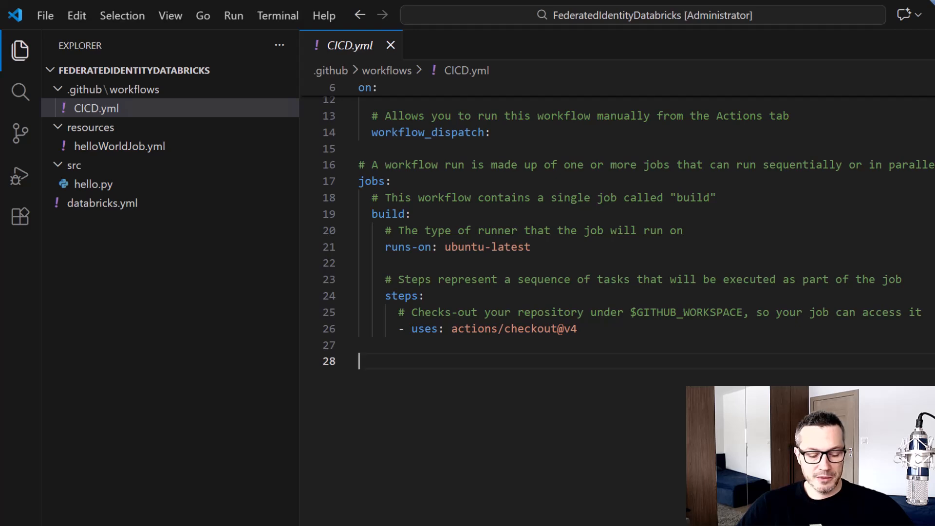
key("Tab")
key("Tab")
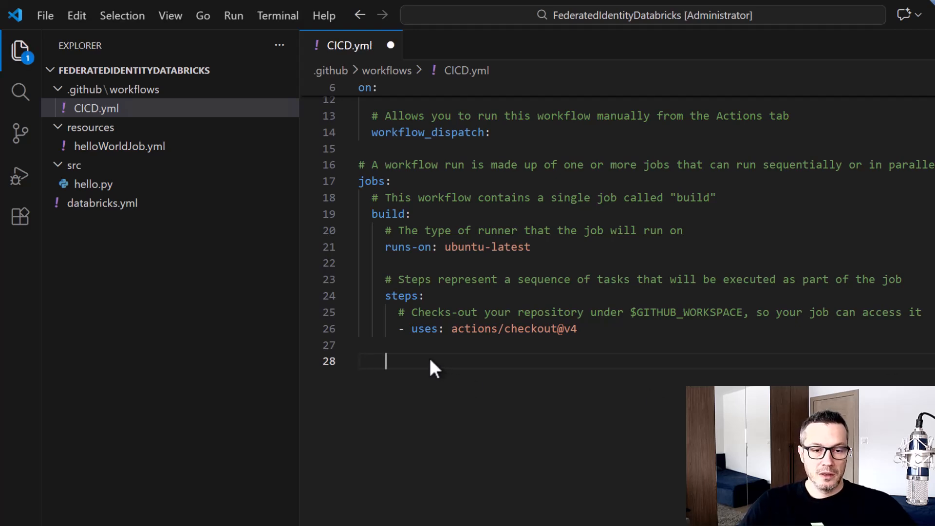
key("ctrl+v")
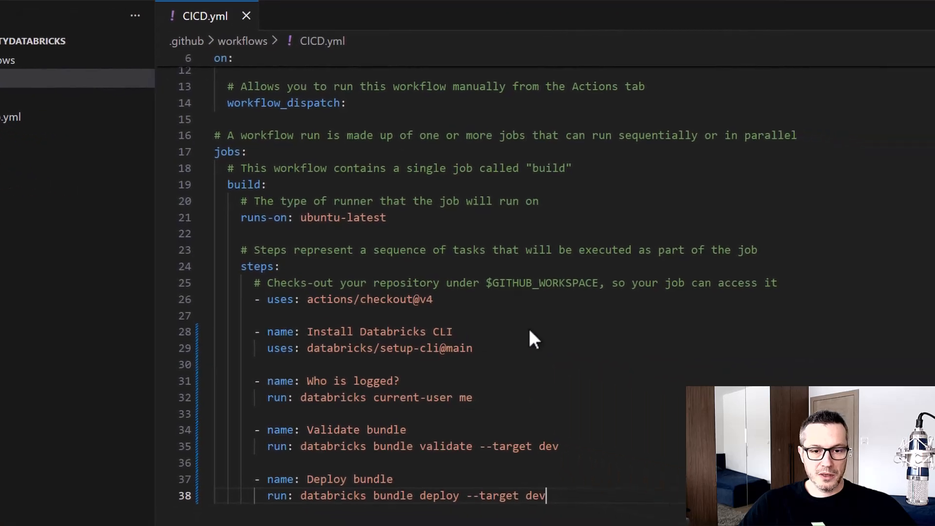
left_click_drag(131, 298, 390, 345)
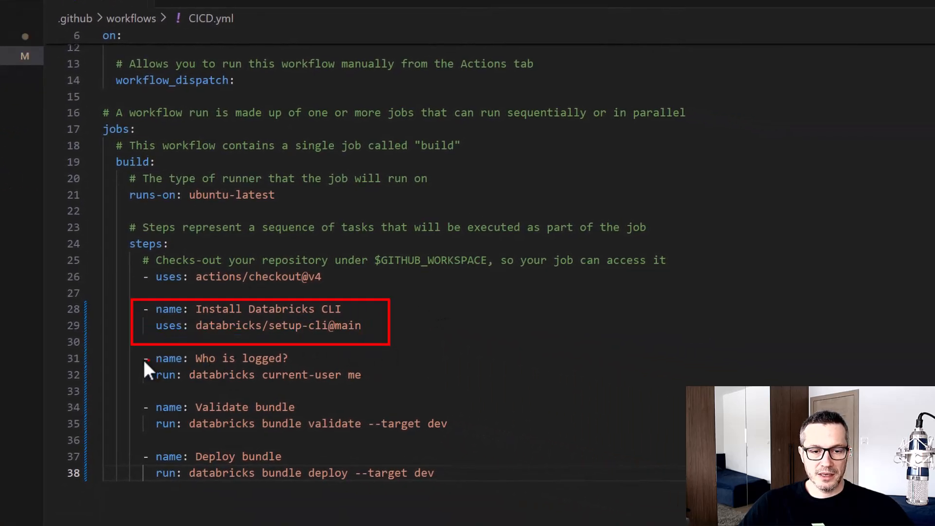
mouse_move(128, 345)
left_mouse_down()
mouse_move(263, 384)
mouse_move(384, 391)
left_mouse_up()
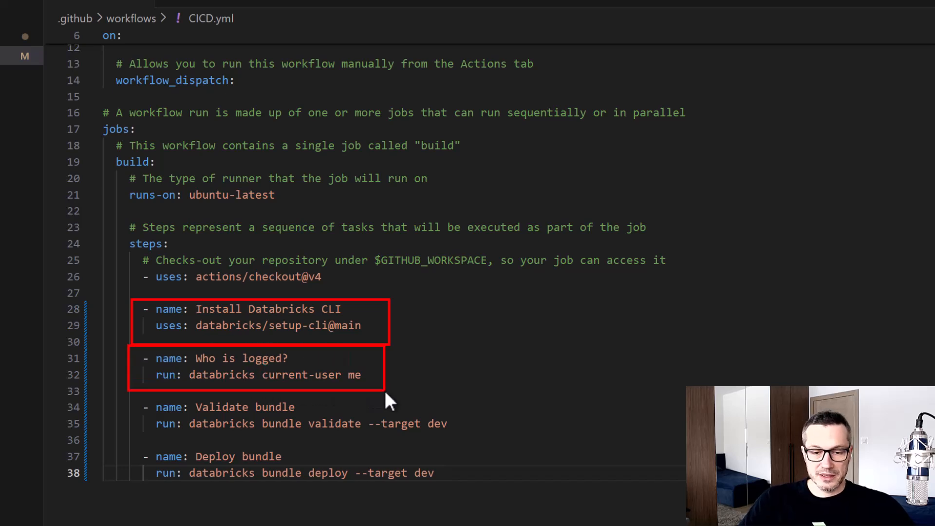
key("Escape")
left_click_drag(138, 395, 477, 509)
key("Escape")
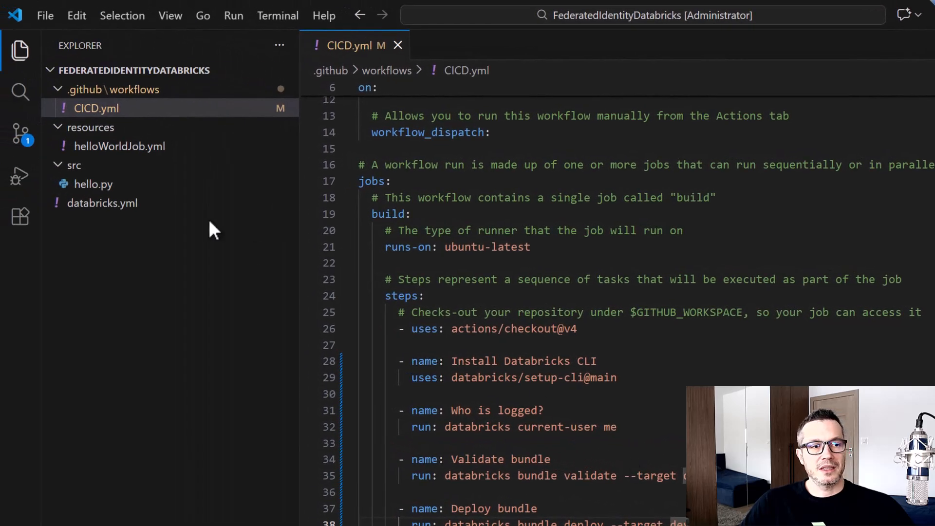
Commit the CICD.yml change with the message "Added Databricks steps" and push it to the remote repository
left_click(0, 126)
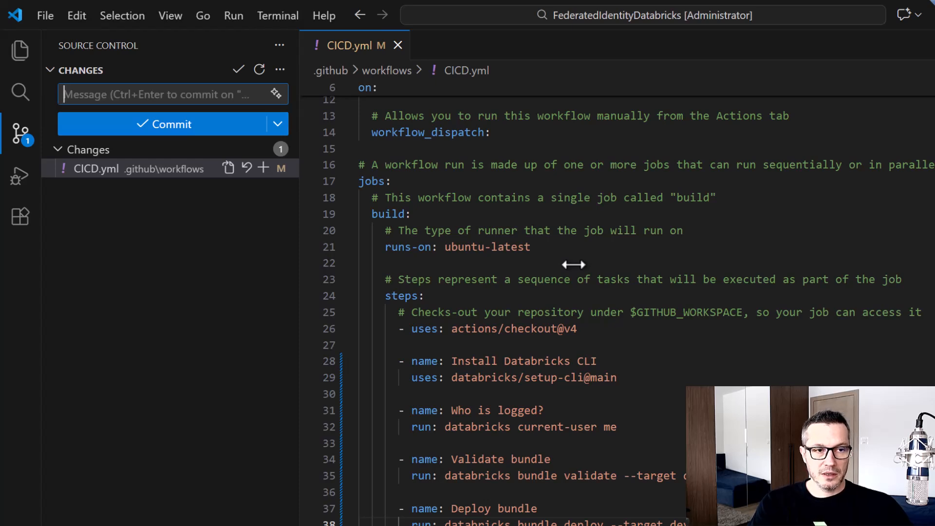
type("Data")
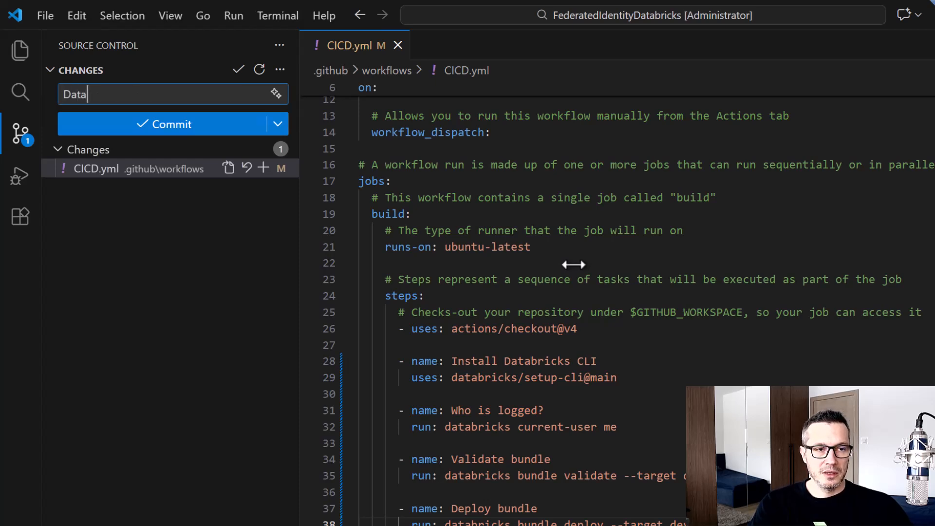
key("BackSpace")
key("BackSpace")
key("BackSpace")
key("BackSpace")
type("Added")
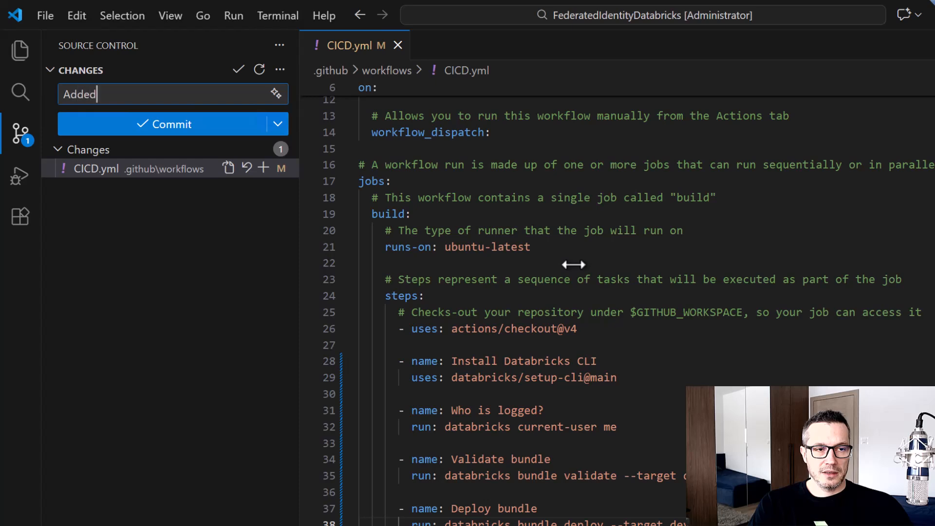
type(" Databricks steps")
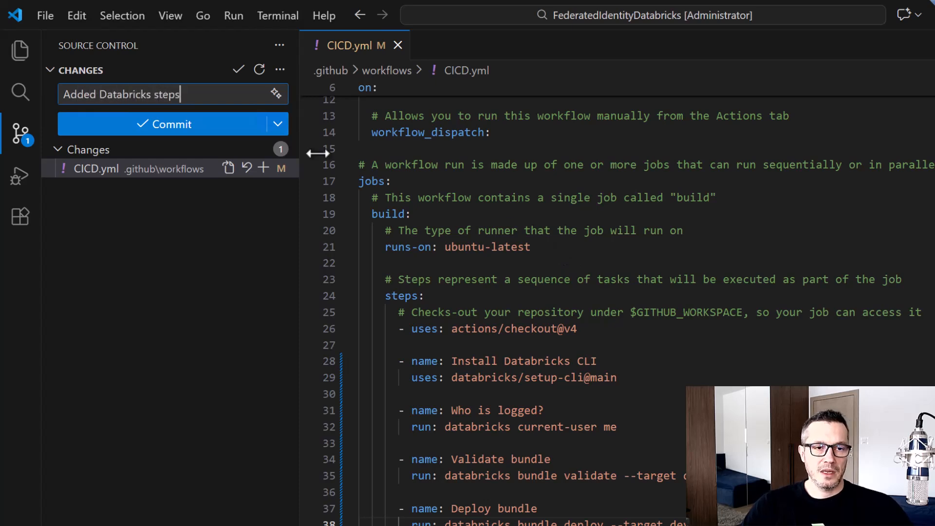
left_click(277, 124)
left_click(325, 206)
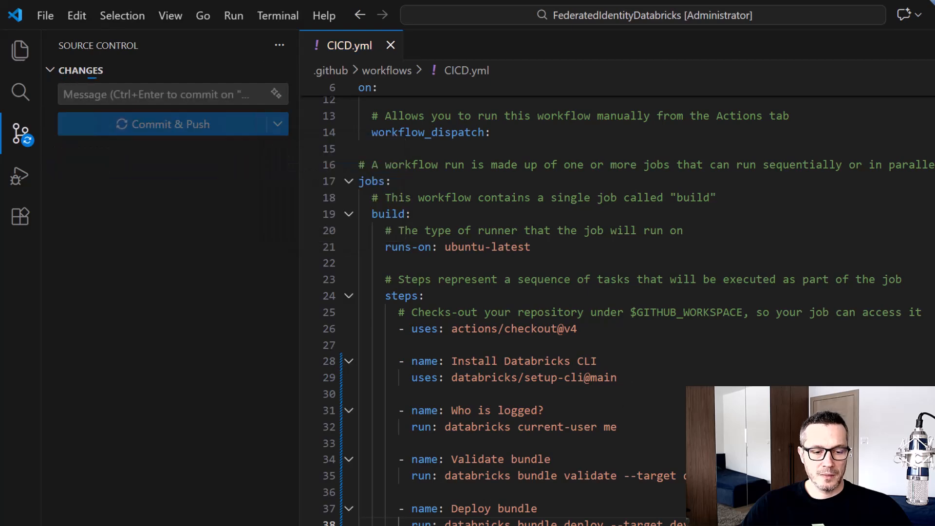
Switch to GitHub in the browser, open the "Added Databricks steps" workflow run and examine its build job's "Who is logged?" log
key("alt+Tab")
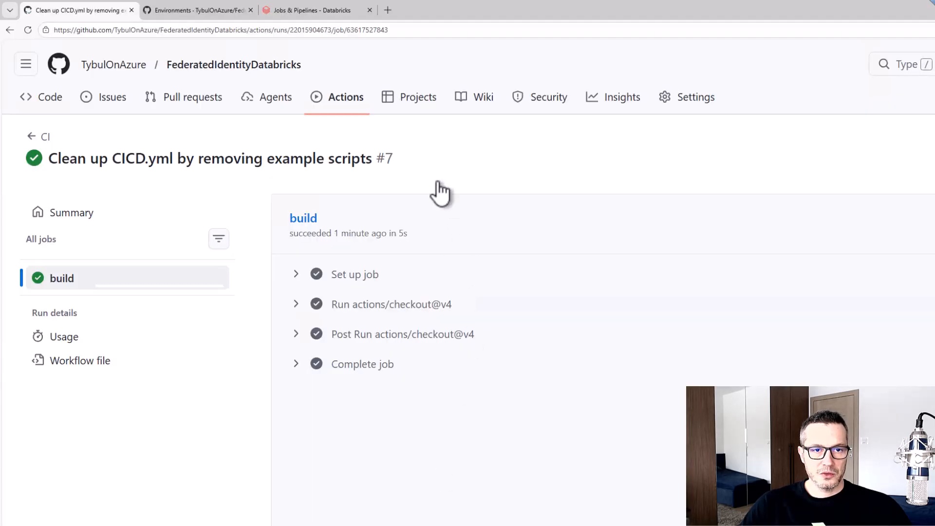
left_click(351, 98)
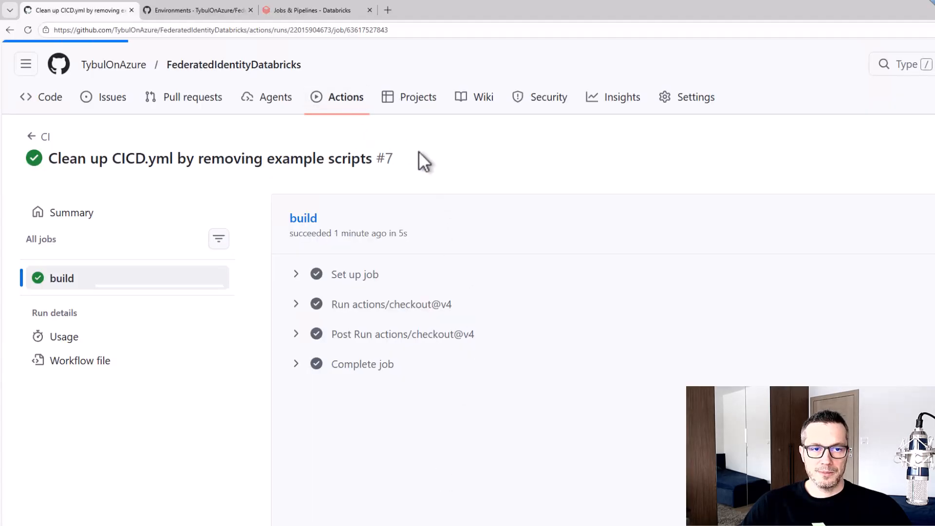
left_click(351, 103)
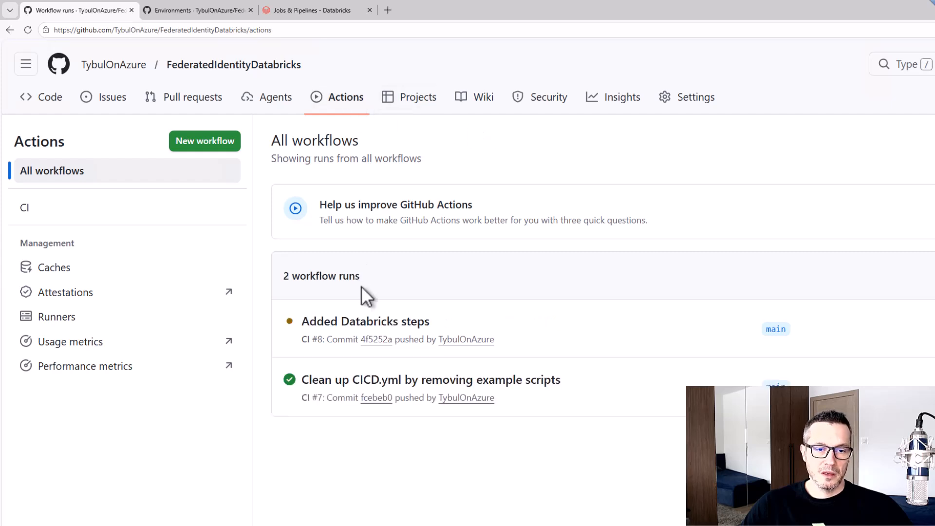
left_click(346, 320)
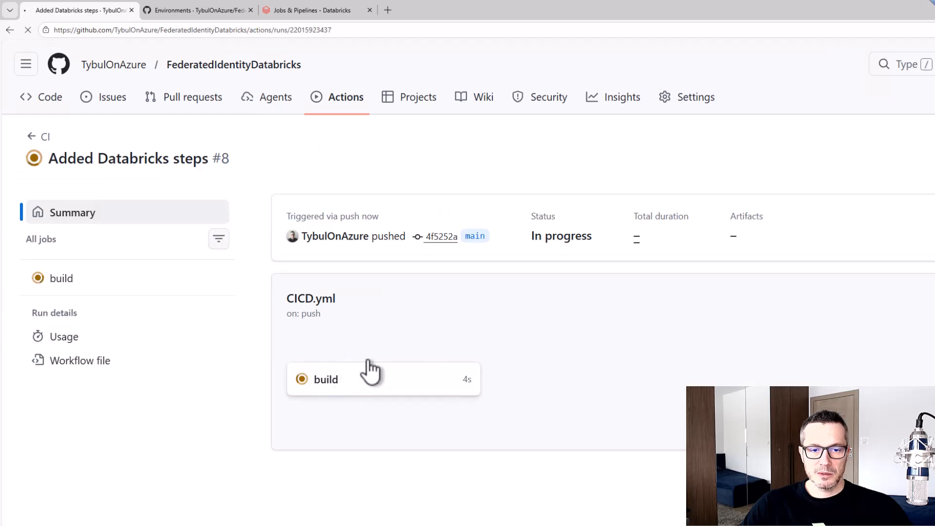
left_click(371, 373)
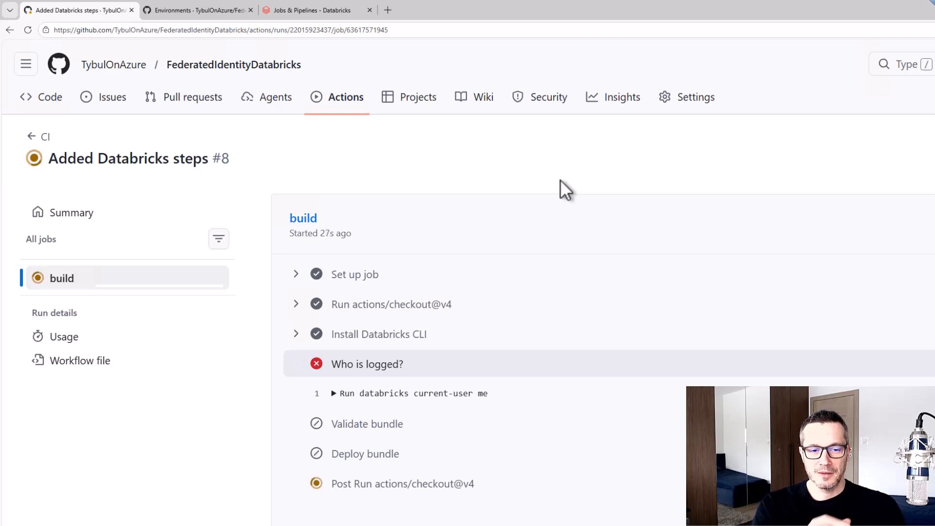
scroll(560, 188, "down", 3)
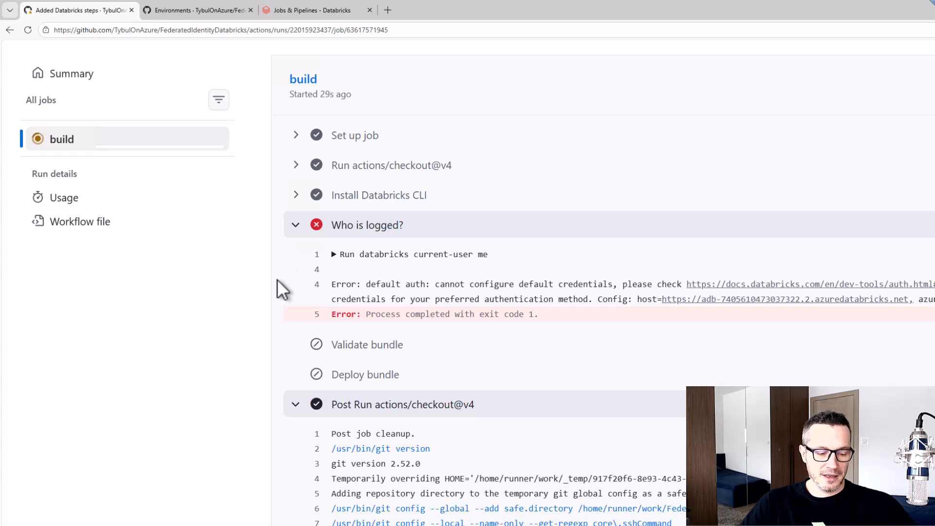
left_click_drag(521, 312, 663, 336)
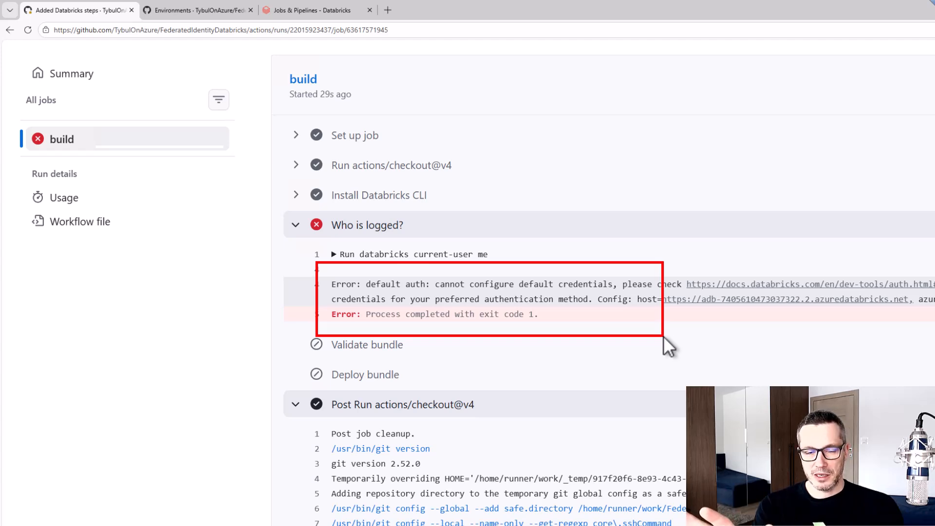
key("Escape")
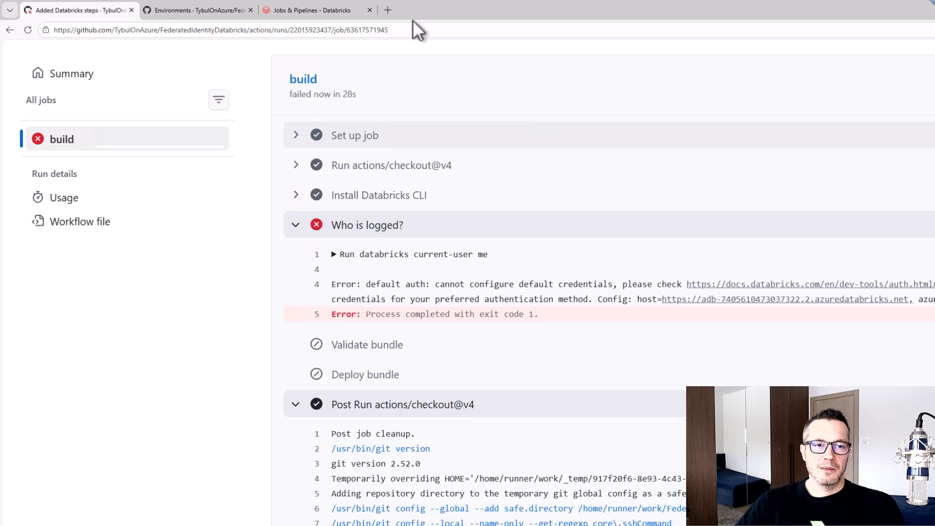
Create a new environment named DEV in the FederatedIdentityDatabricks repository settings
left_click(195, 9)
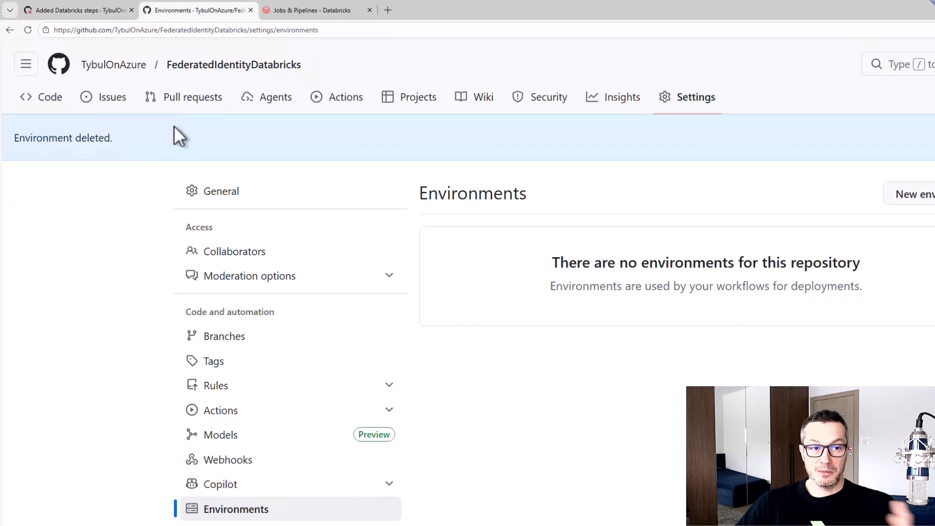
left_click(694, 100)
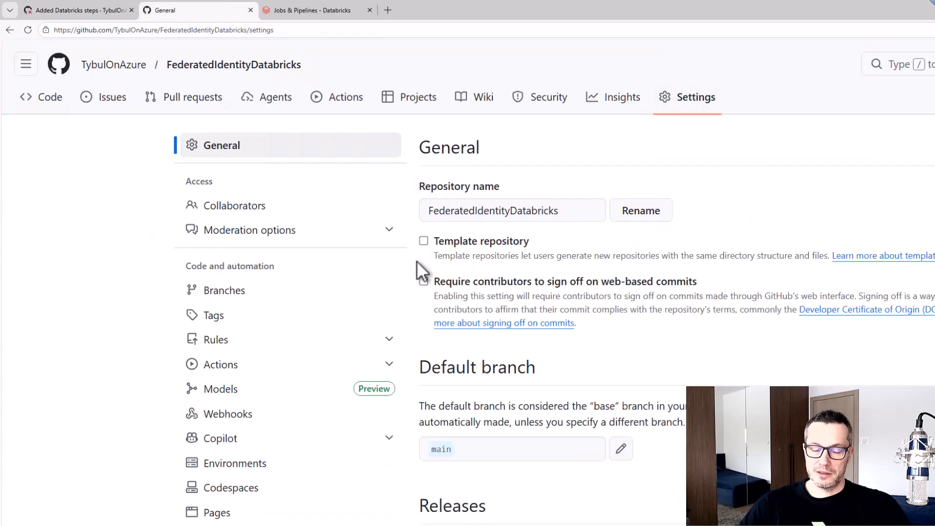
left_click(234, 465)
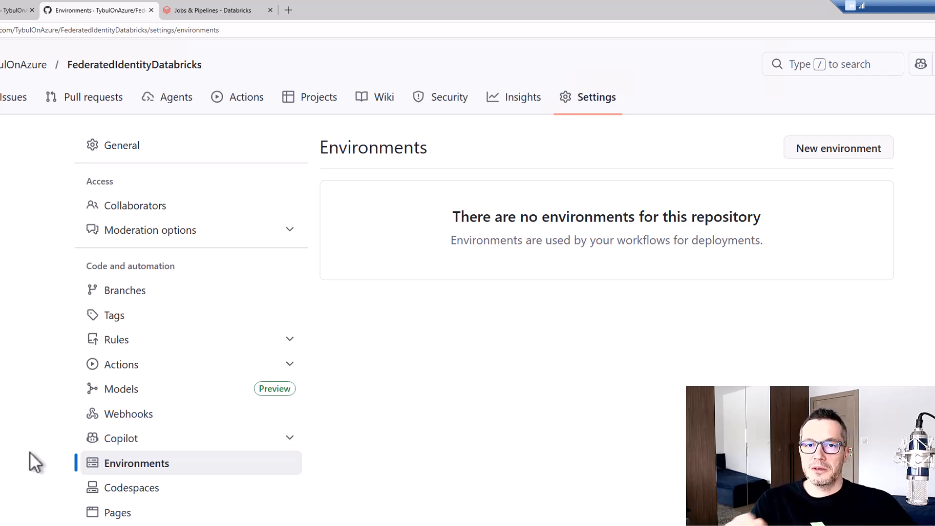
left_click(850, 153)
left_click(388, 203)
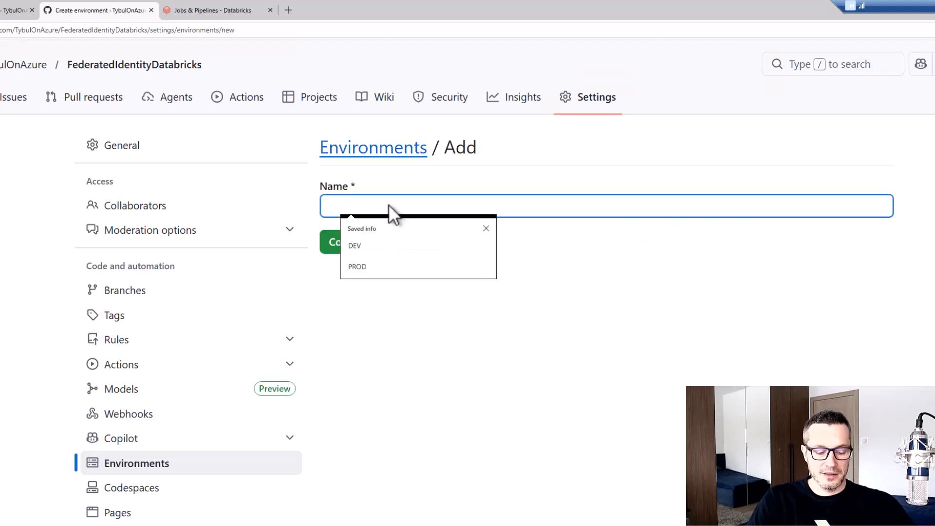
type("DEV")
left_click(395, 242)
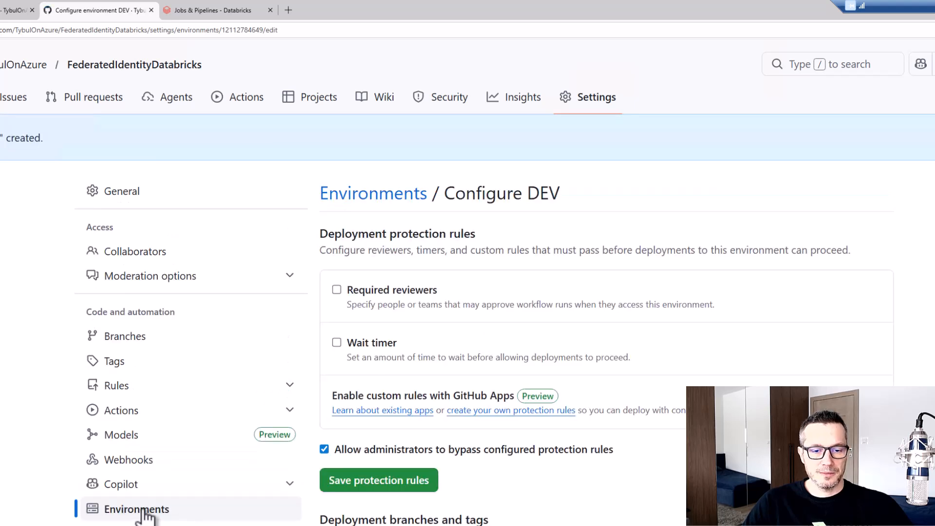
Create a second repository environment named PROD and return to the environments list
left_click(124, 511)
left_click(828, 152)
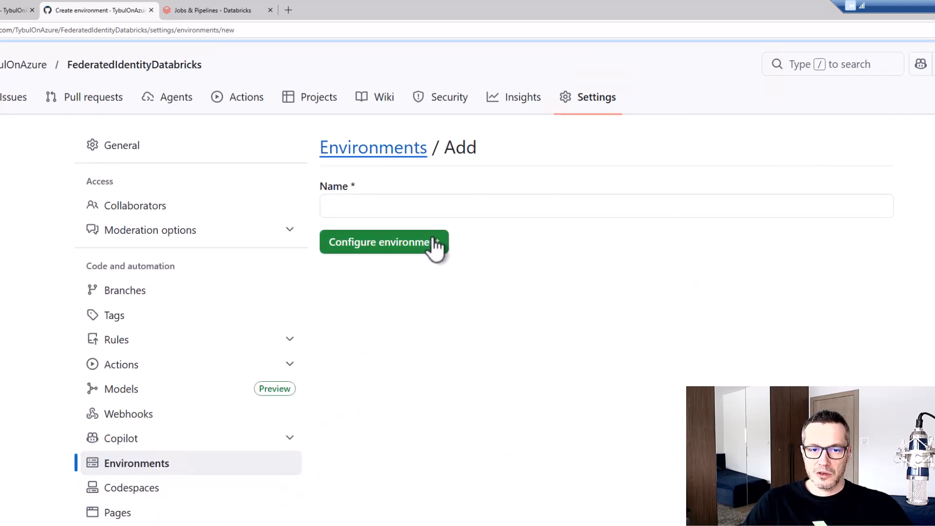
left_click(427, 206)
type("PROD")
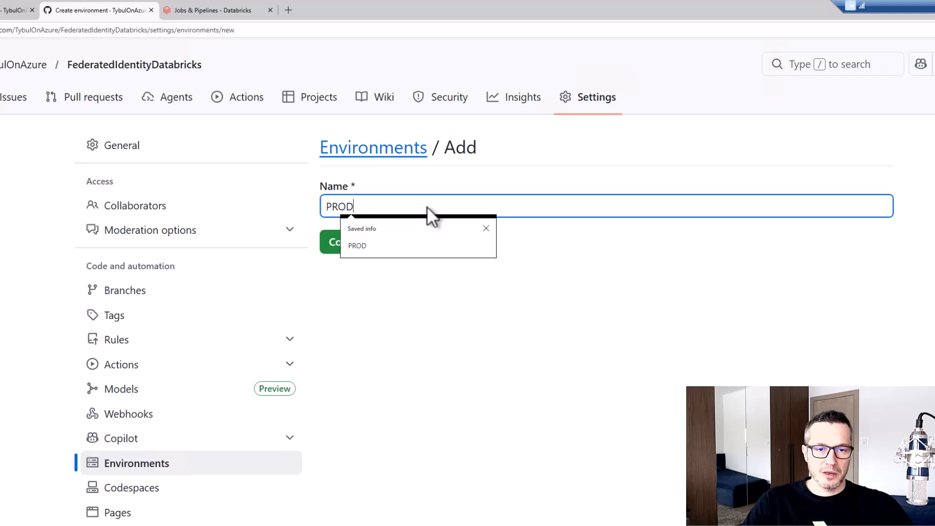
left_click(396, 276)
left_click(369, 251)
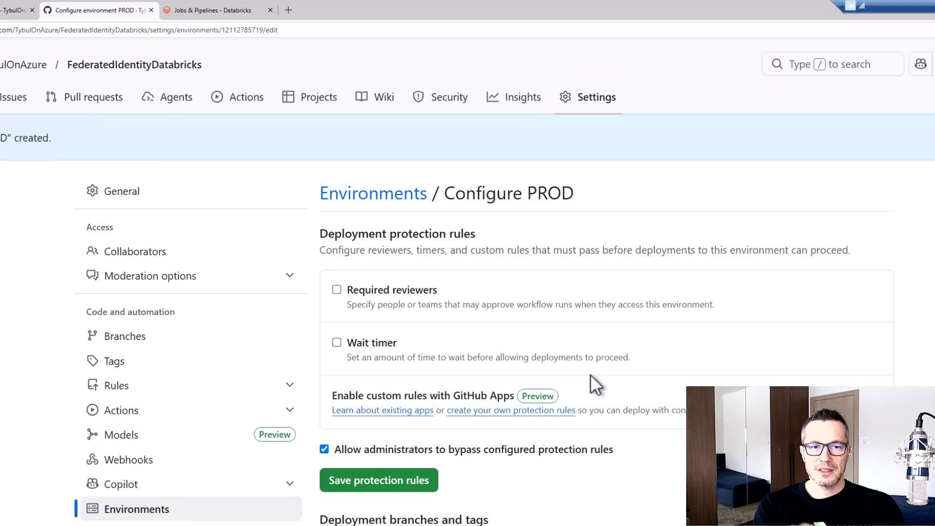
left_click(120, 515)
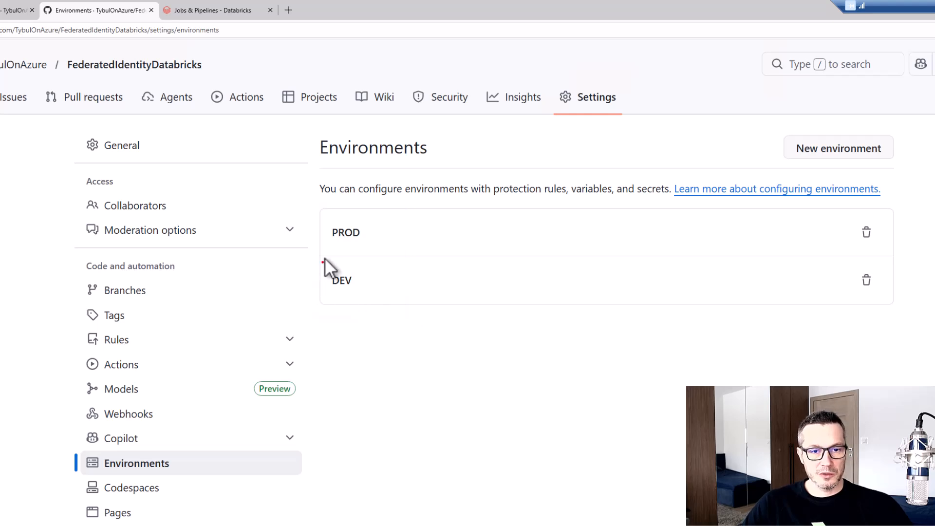
left_click_drag(324, 259, 390, 320)
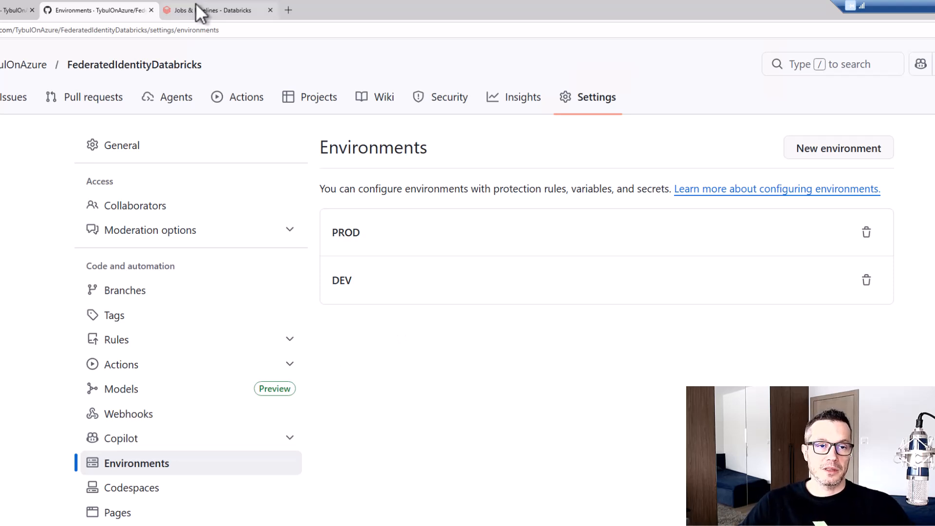
Switch to the Databricks workspace, refresh Jobs & Pipelines and review the names of the existing jobs and pipelines
mouse_move(197, 4)
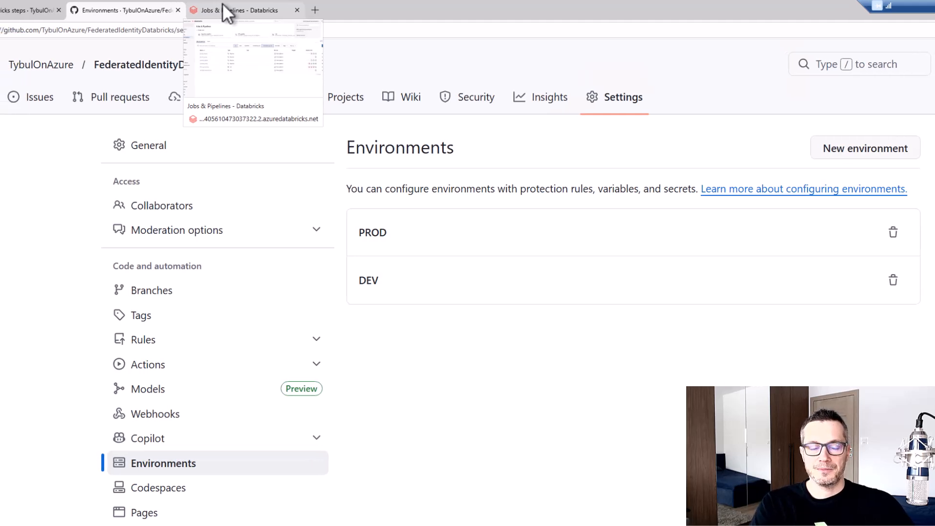
left_click(196, 5)
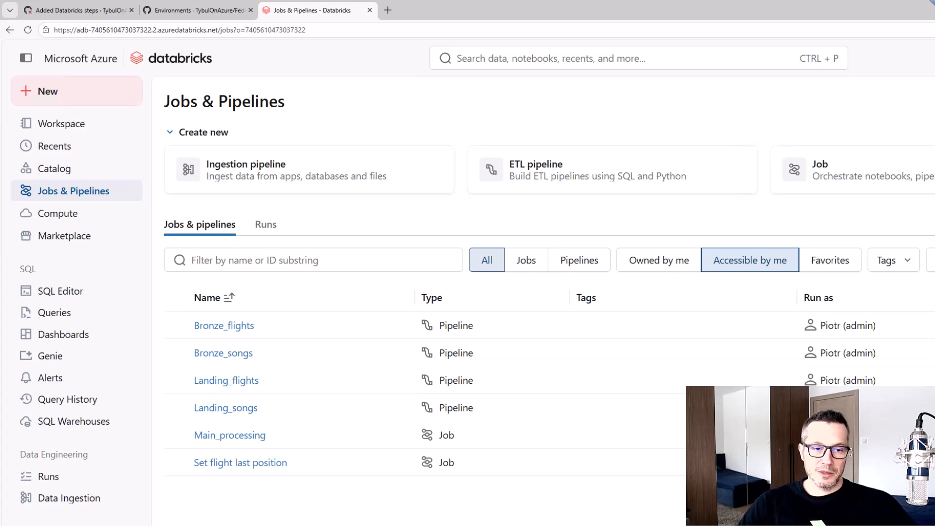
left_click(27, 30)
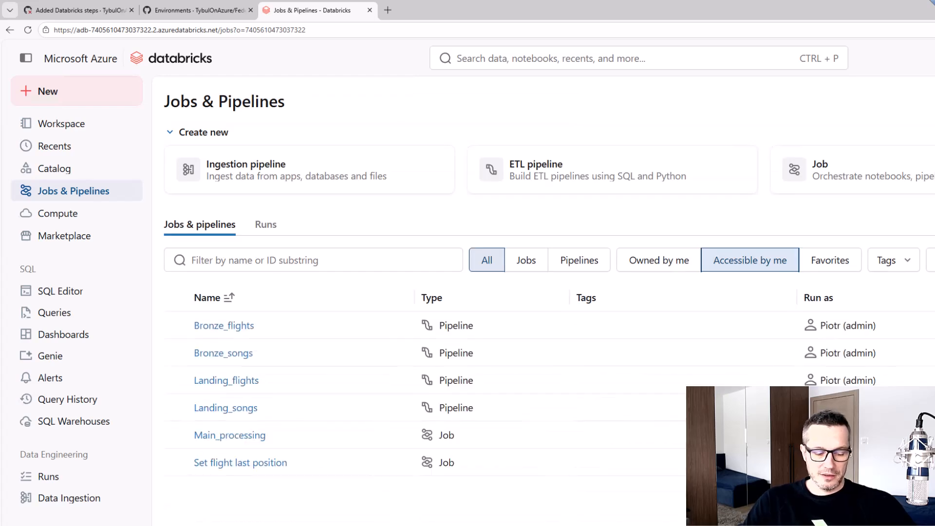
left_click_drag(168, 280, 347, 501)
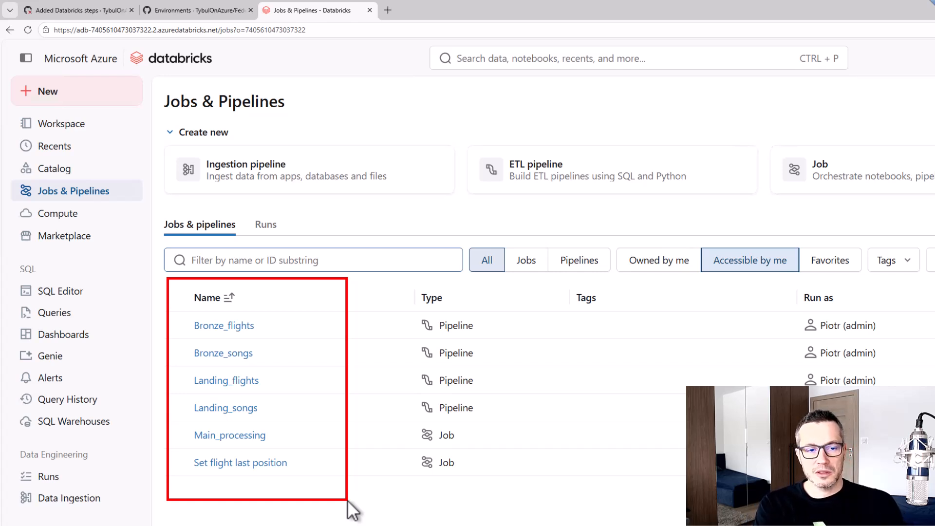
key("Escape")
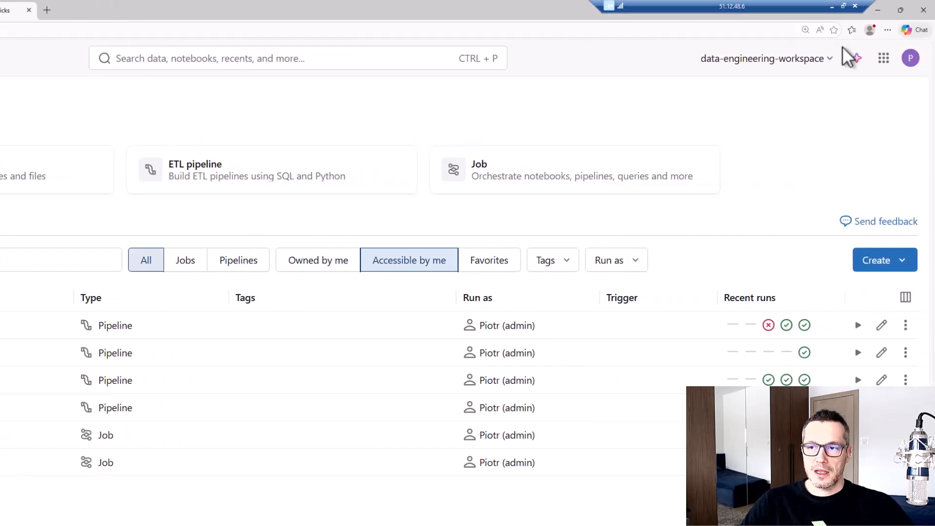
Open the Databricks account console from the workspace and show the service principals under user management
left_click(833, 59)
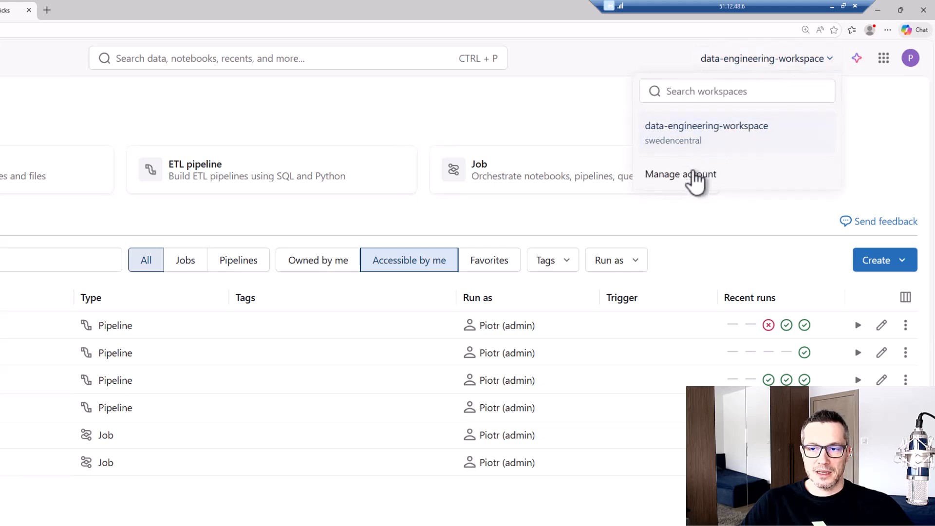
left_click(693, 177)
left_click(73, 6)
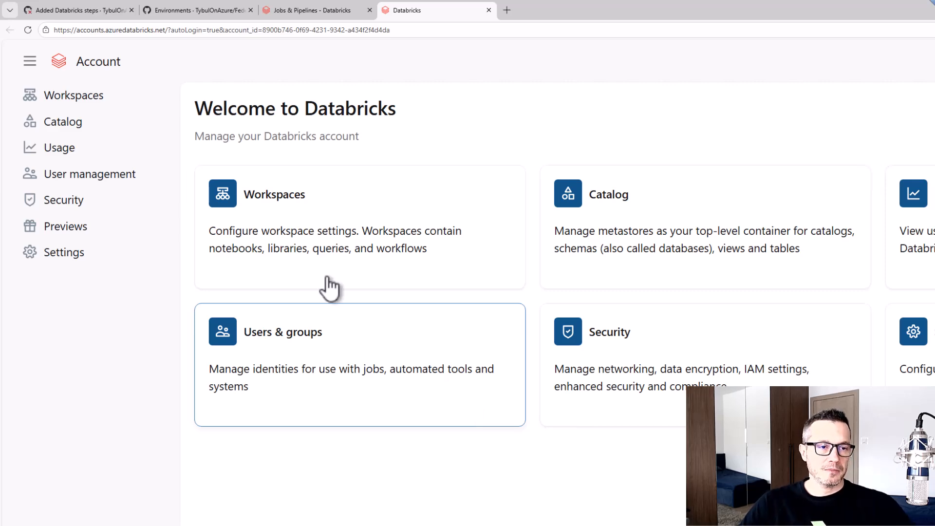
left_click(104, 176)
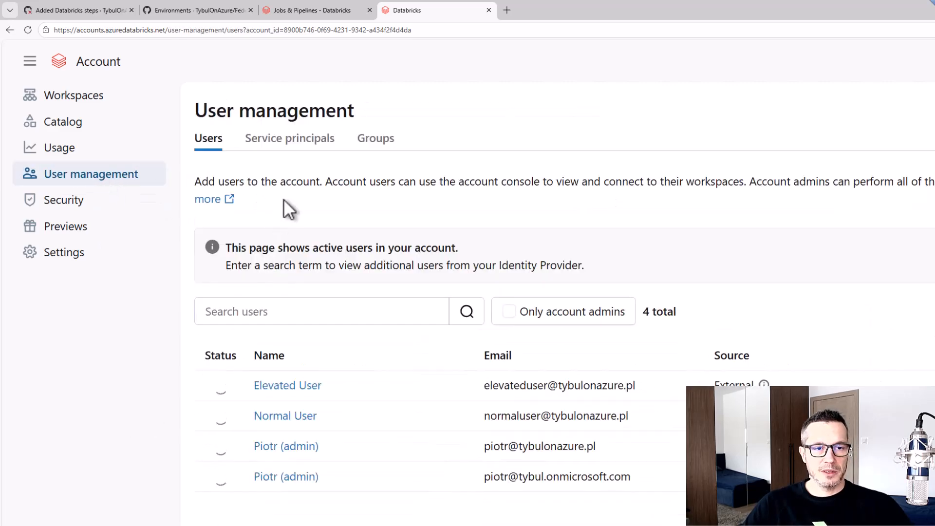
left_click(289, 141)
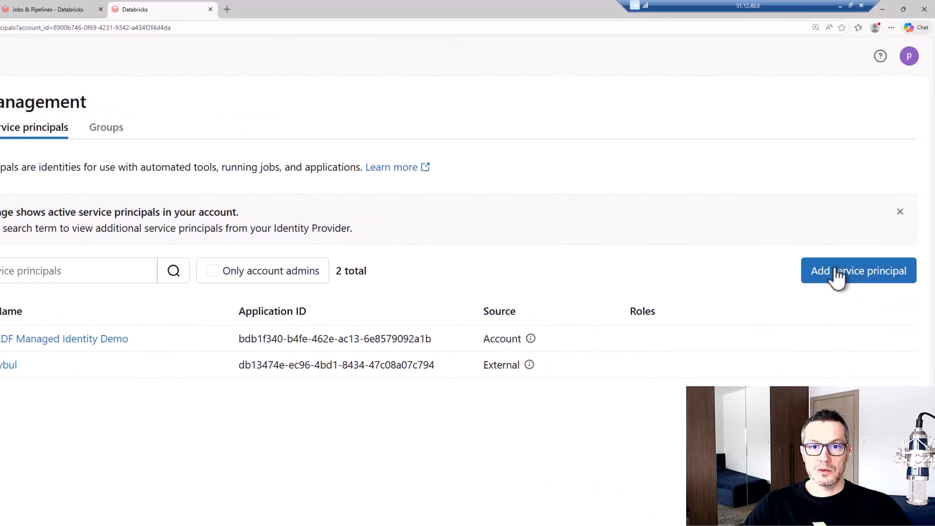
Add a new service principal named DatabricksManagedSP_DEV to the Databricks account
left_click(837, 275)
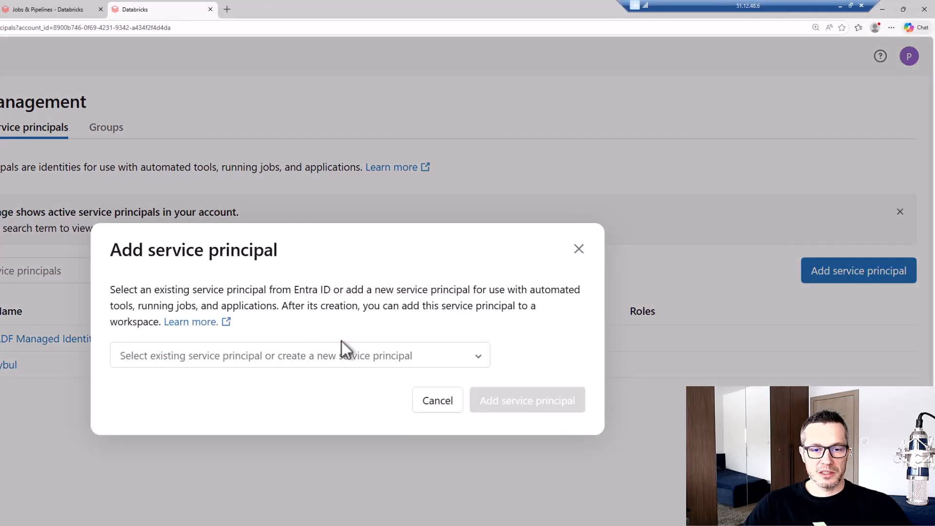
left_click(317, 357)
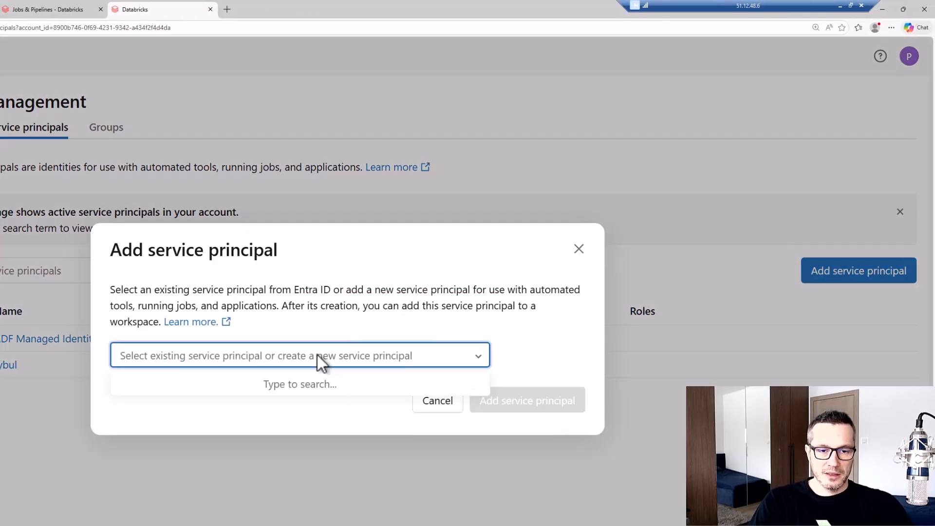
type("Datab")
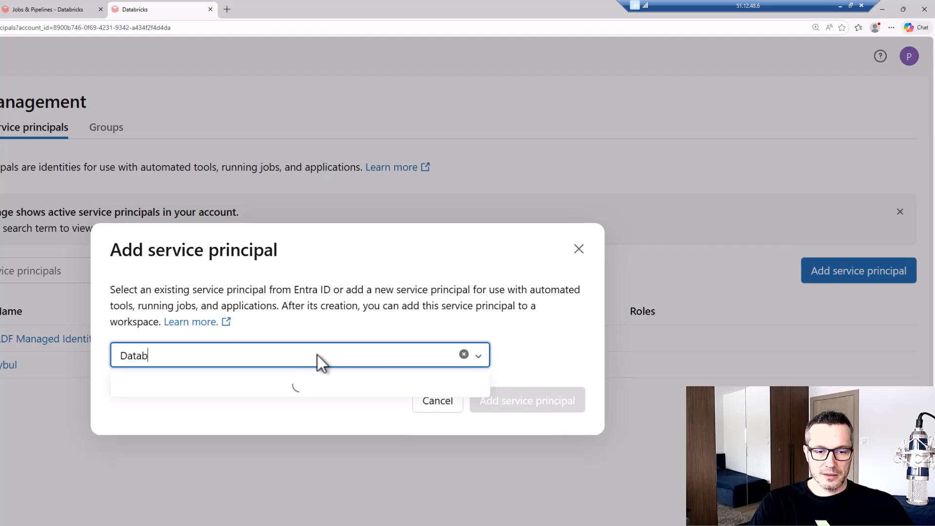
type("ricksManaged")
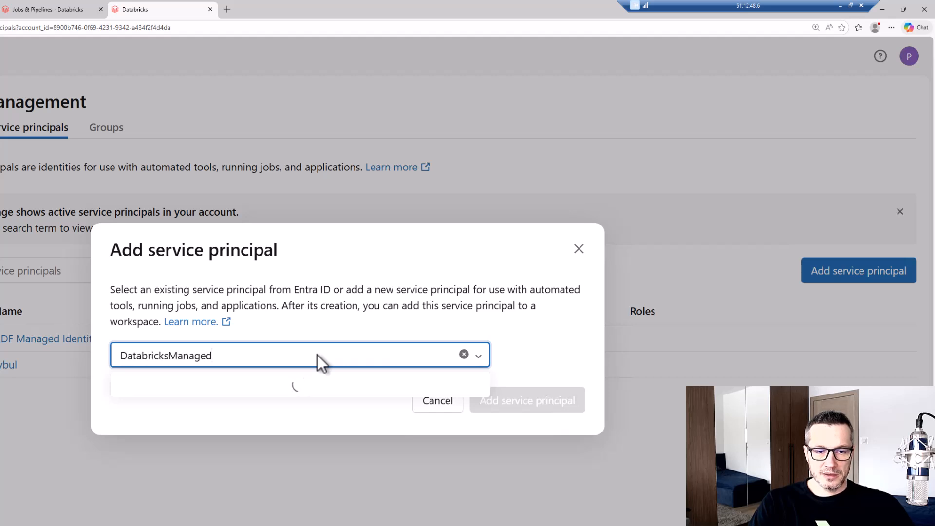
type("SP_DEV")
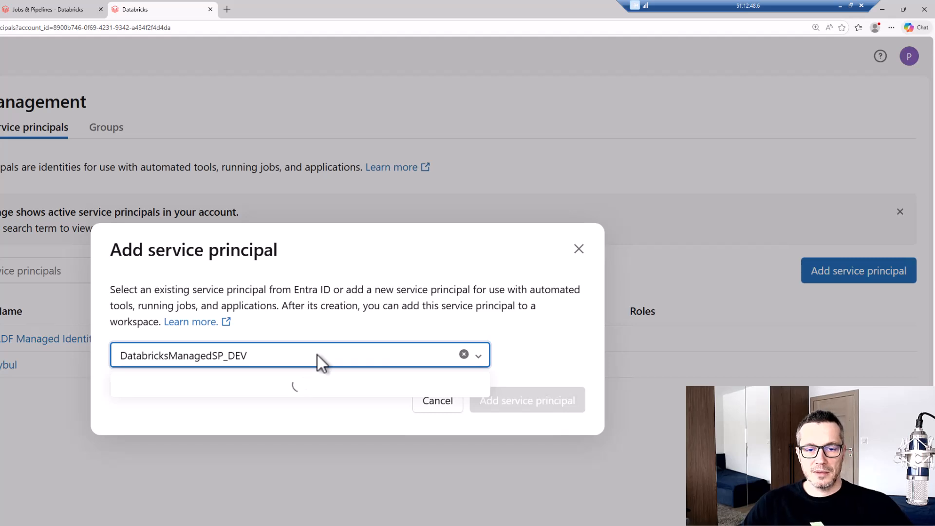
left_click(315, 419)
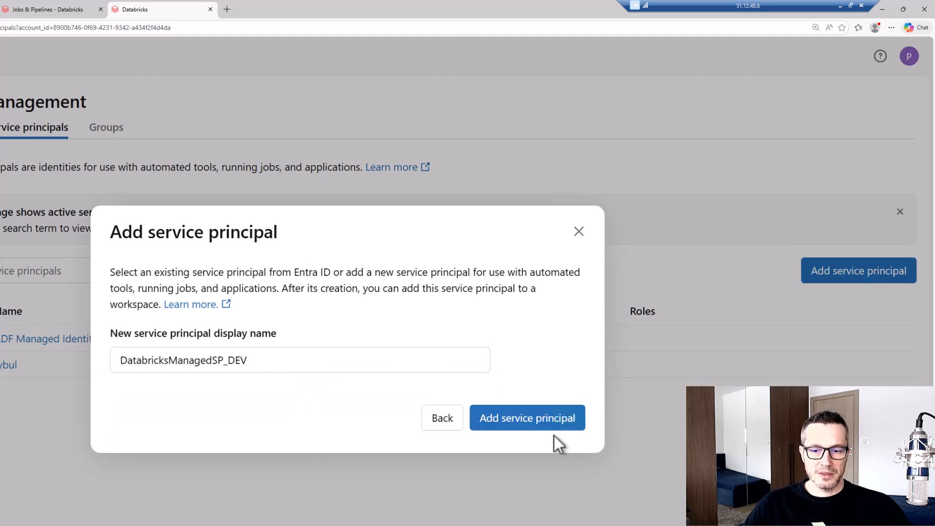
left_click(518, 427)
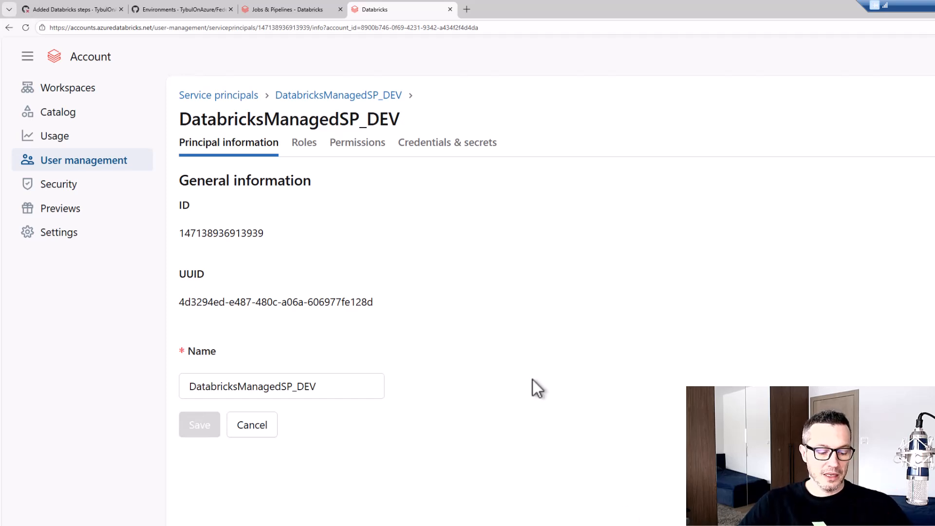
Start a federation policy in the credentials of DatabricksManagedSP_DEV, with Github actions as the federated credential provider
left_click_drag(391, 127, 529, 163)
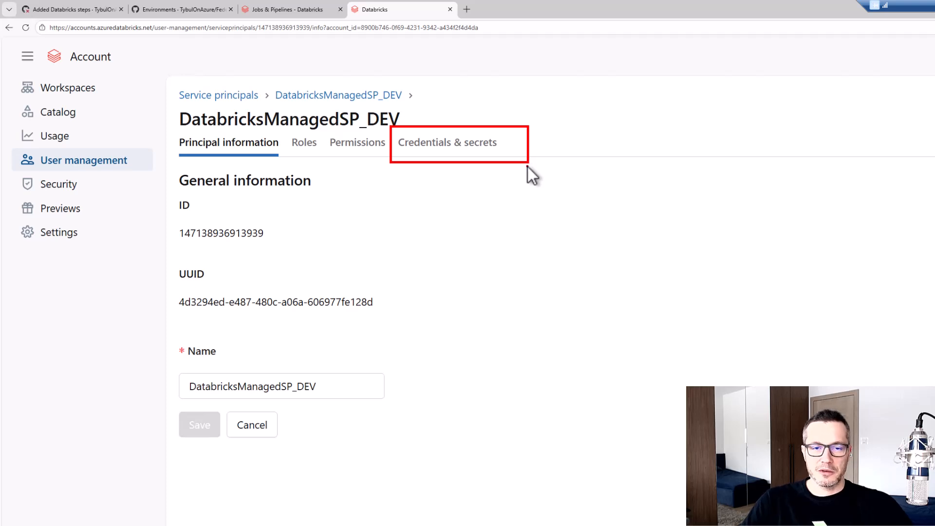
key("Escape")
left_click(483, 146)
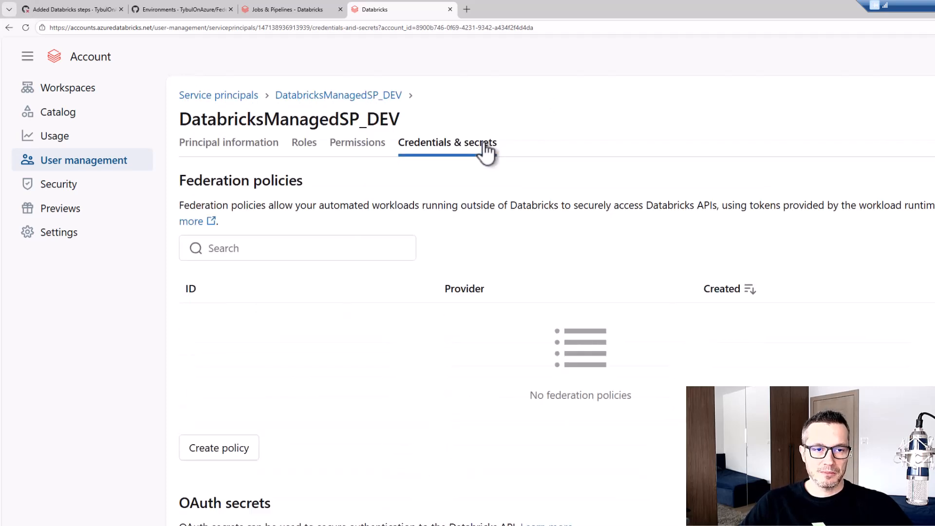
left_click_drag(171, 422, 275, 479)
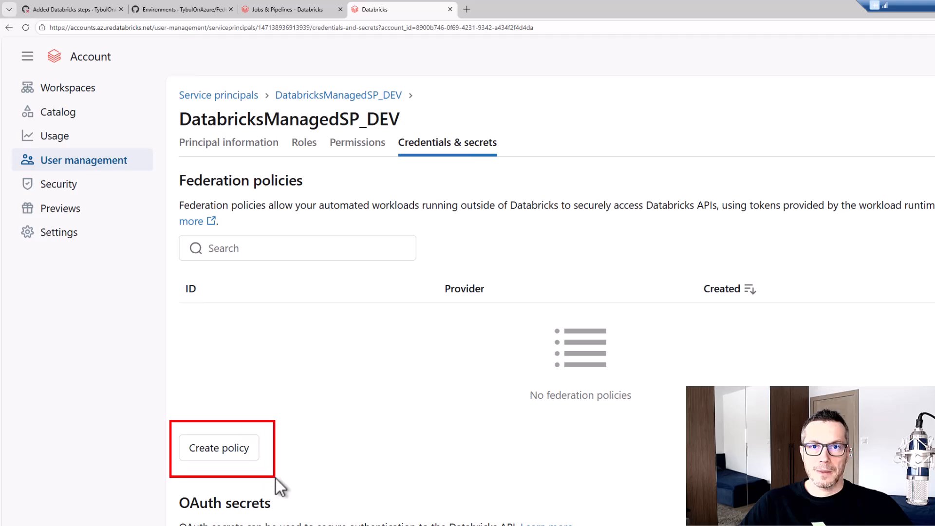
key("Escape")
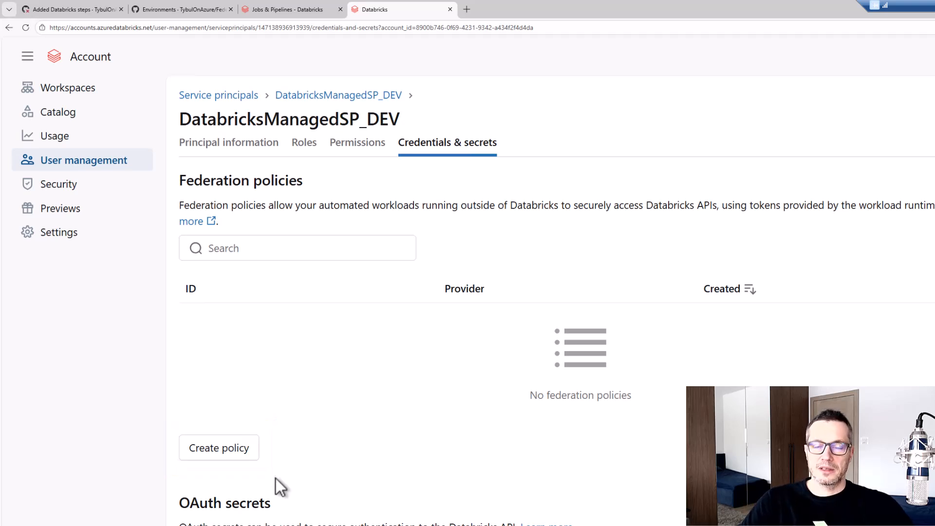
left_click(226, 452)
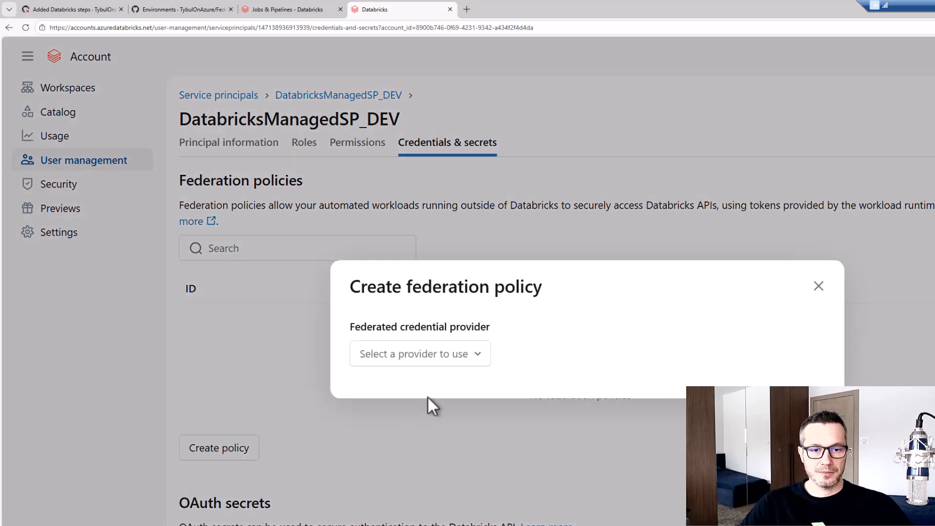
left_click(443, 360)
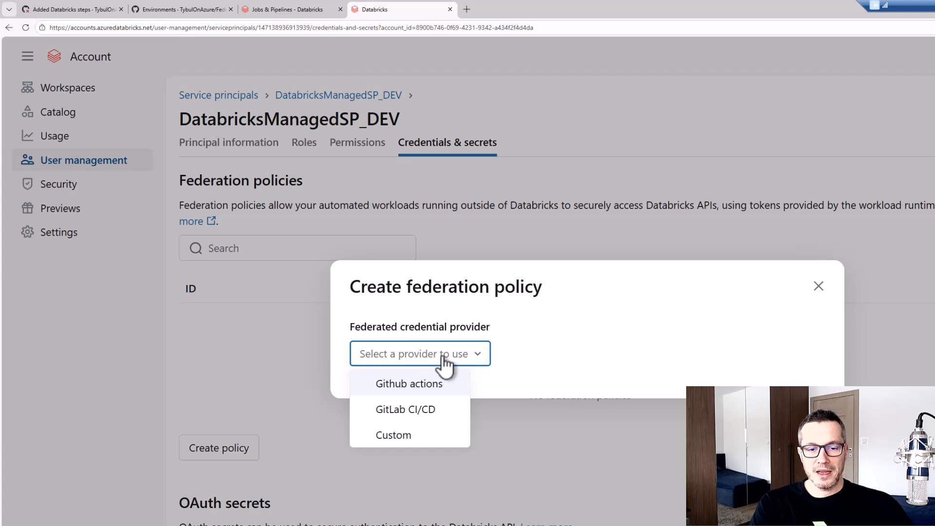
left_click(427, 389)
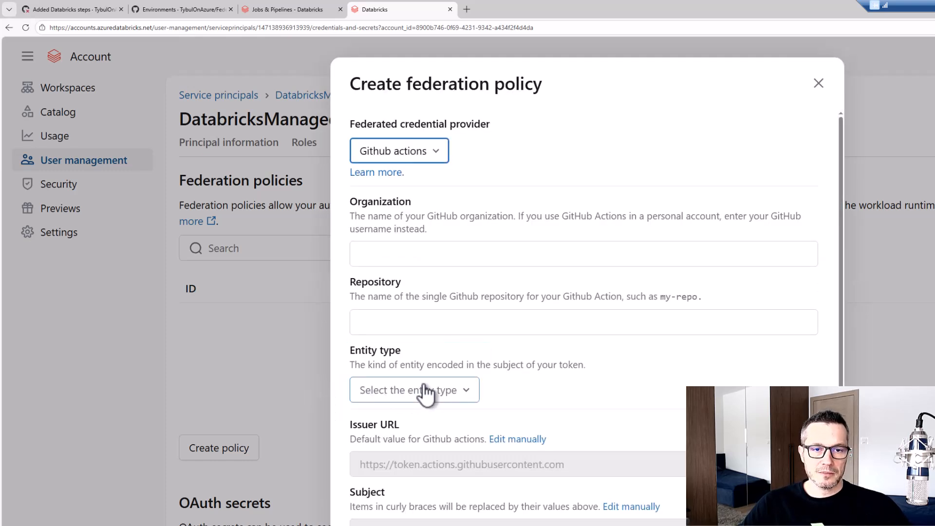
Set the policy's organization to TybulOnAzure, copied from the GitHub repository's URL
left_click(423, 252)
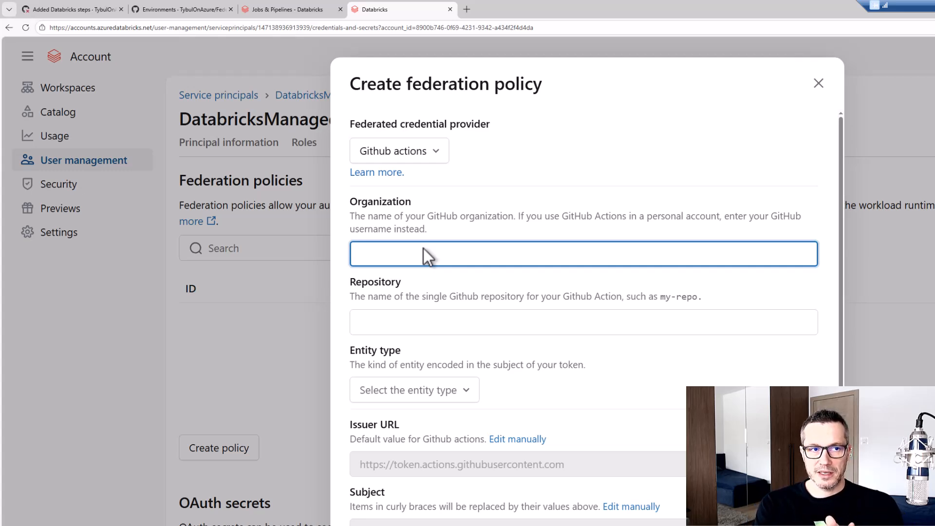
left_click(85, 3)
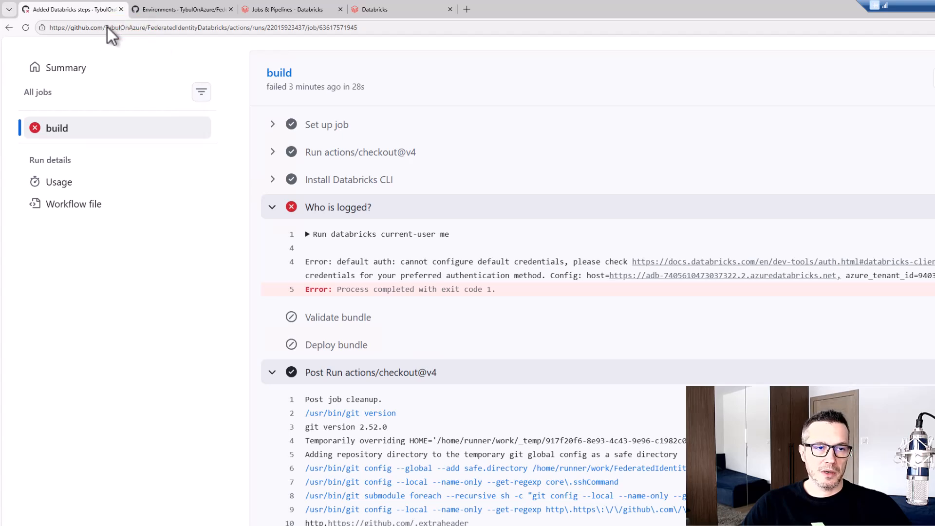
left_click_drag(106, 27, 131, 27)
left_click_drag(142, 27, 145, 28)
key("ctrl+c")
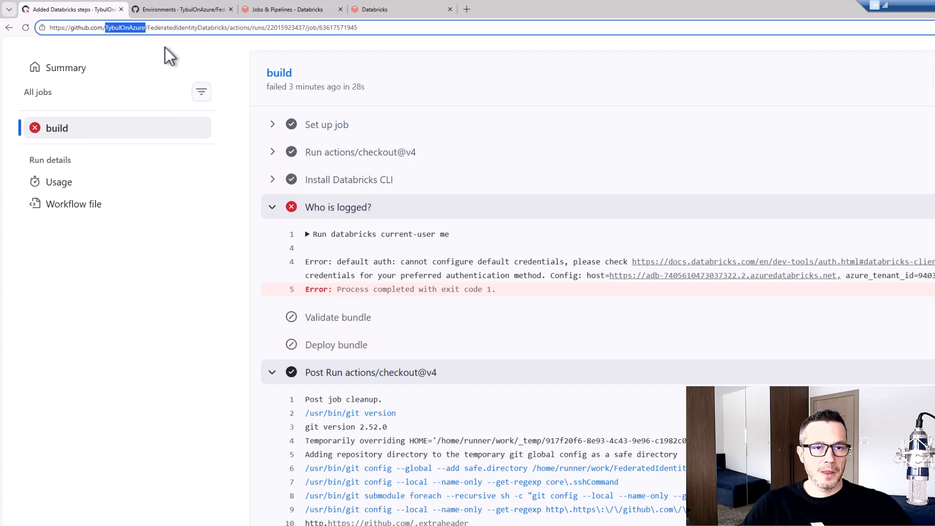
left_click(385, 8)
key("ctrl+v")
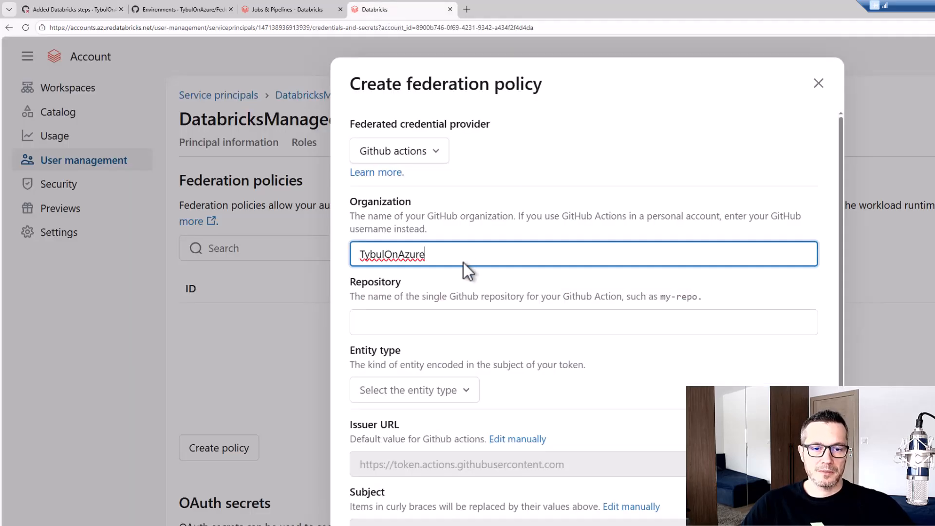
Set the policy's repository to FederatedIdentityDatabricks, copied from the URL of the GitHub workflow run
left_click(393, 319)
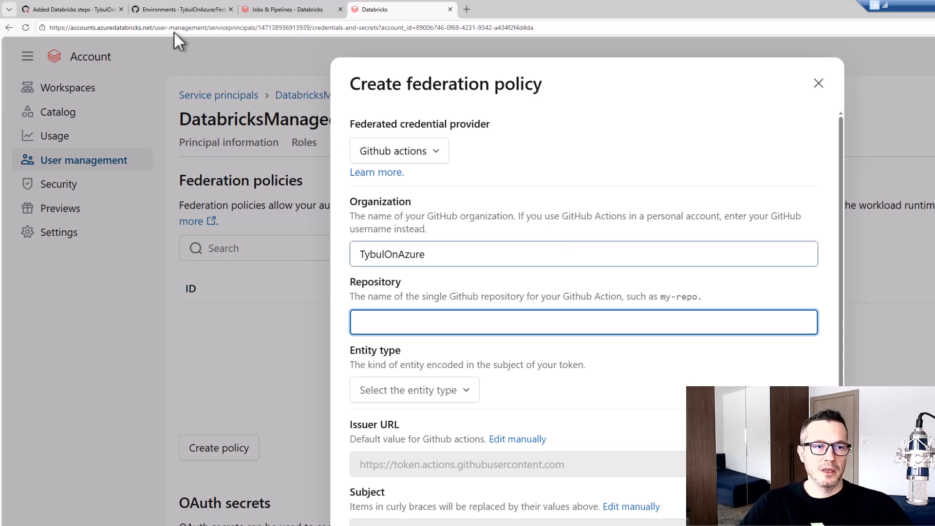
left_click(73, 10)
double_click(139, 27)
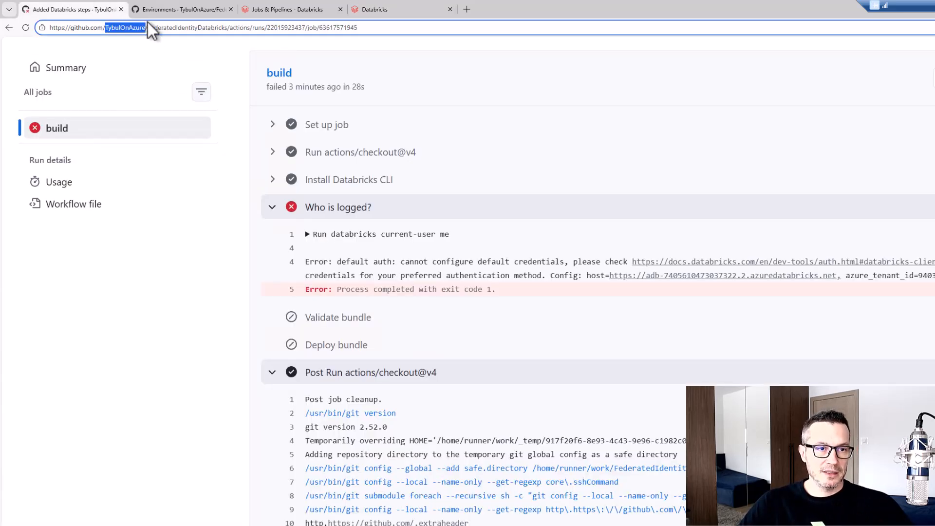
left_click_drag(145, 19, 233, 40)
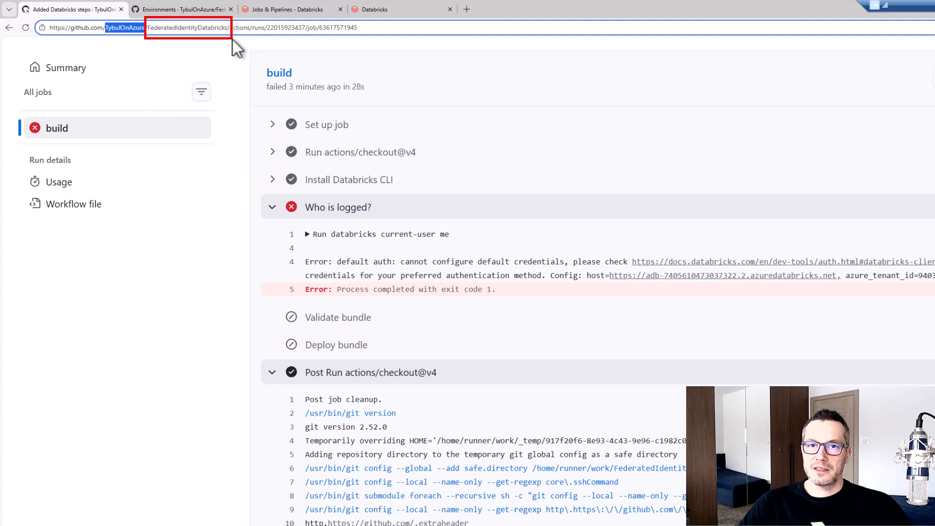
double_click(226, 27)
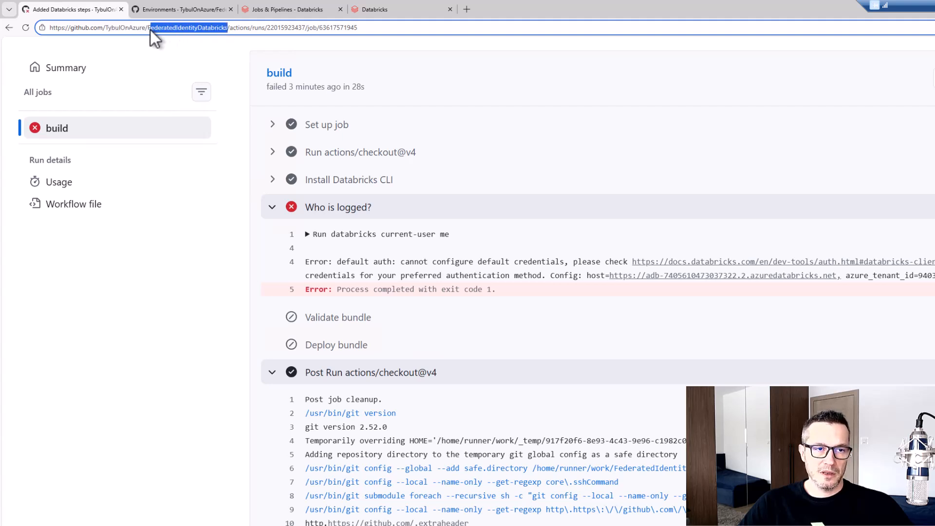
left_click(389, 5)
type("FederatedIdentityDatabricks")
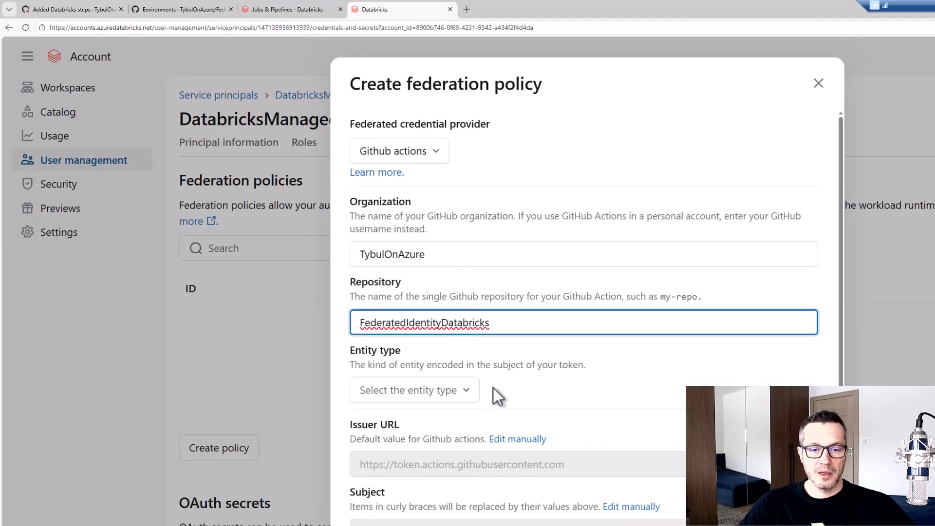
Set the entity type to Environment with the environment name DEV and create the federation policy
left_click(466, 399)
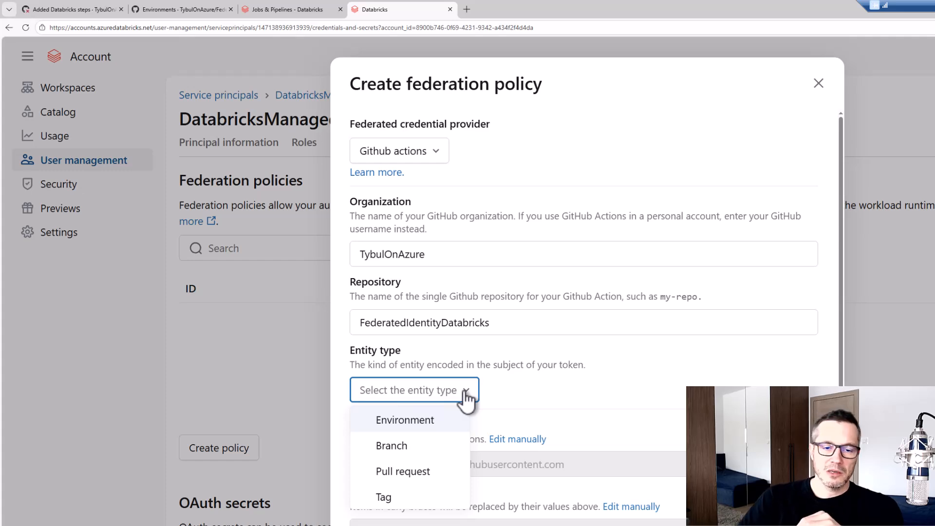
left_click(425, 422)
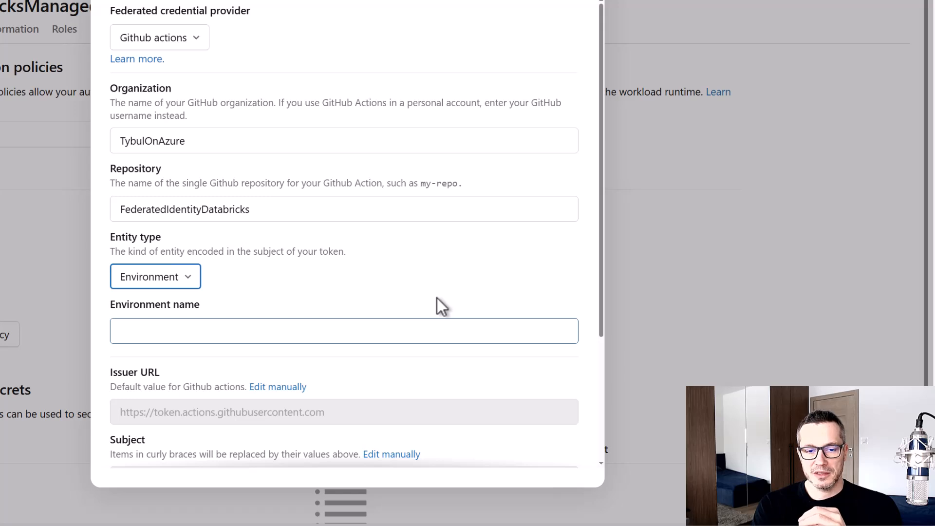
scroll(456, 279, "down", 1)
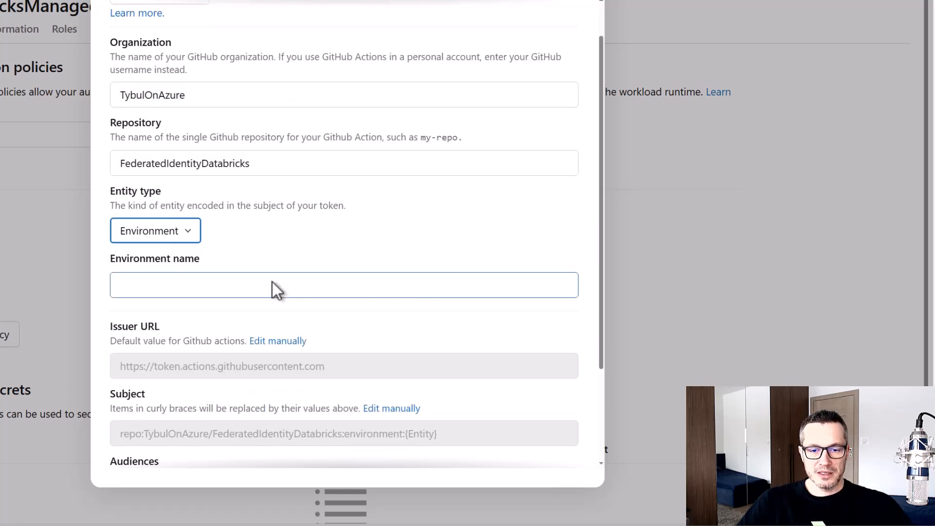
left_click(273, 283)
type("DEV")
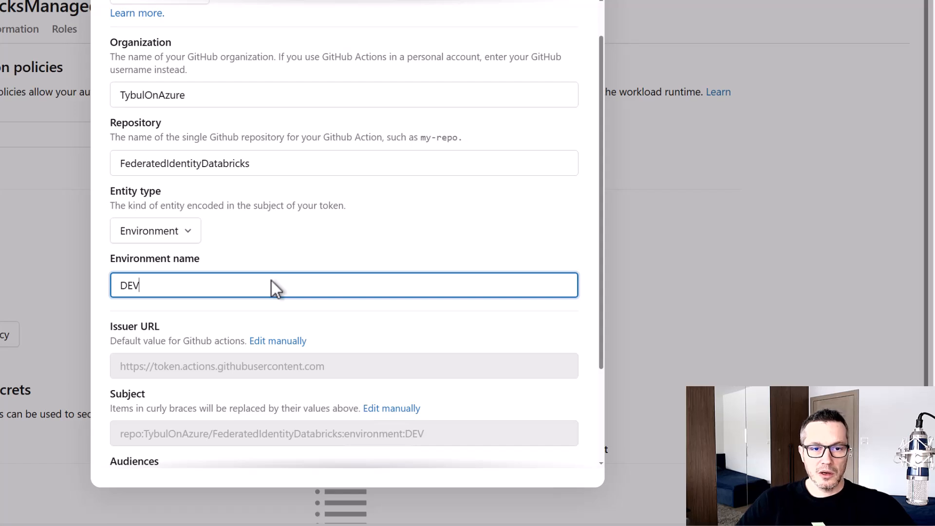
left_click_drag(101, 68, 274, 188)
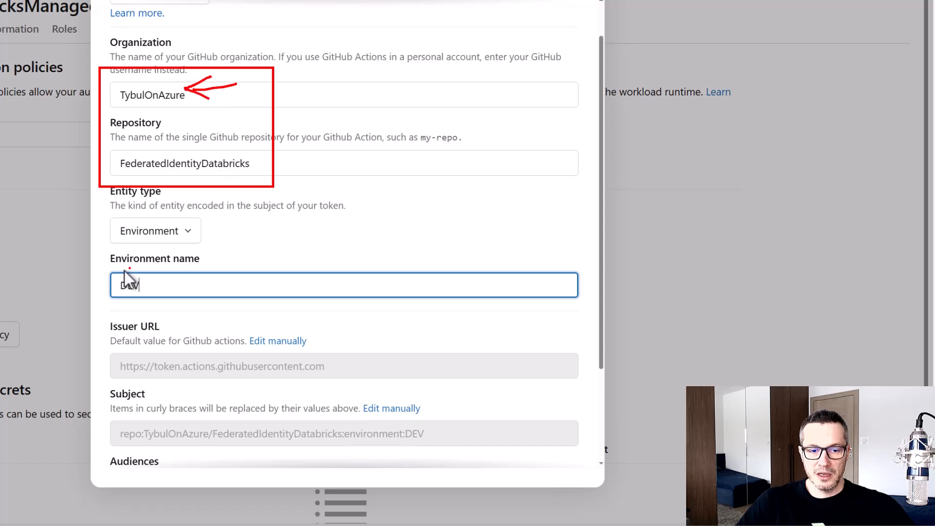
left_click_drag(98, 250, 229, 311)
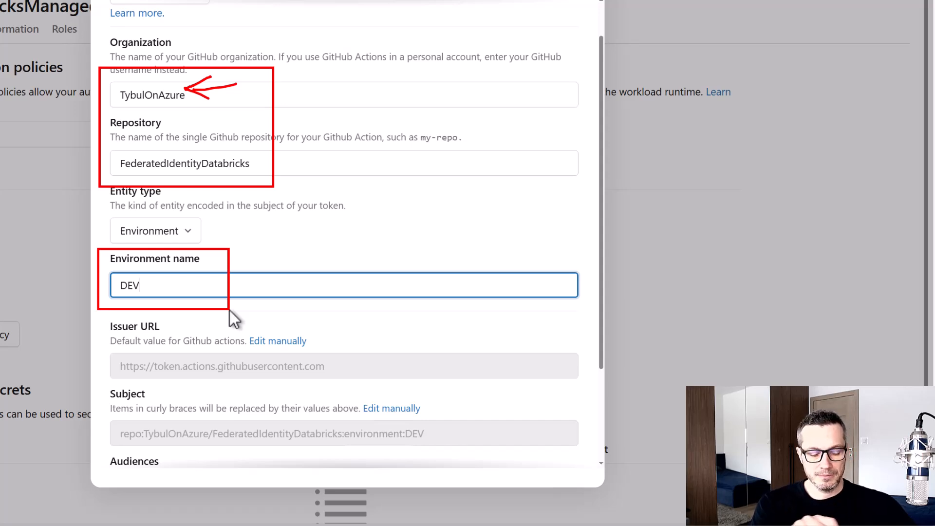
key("Escape")
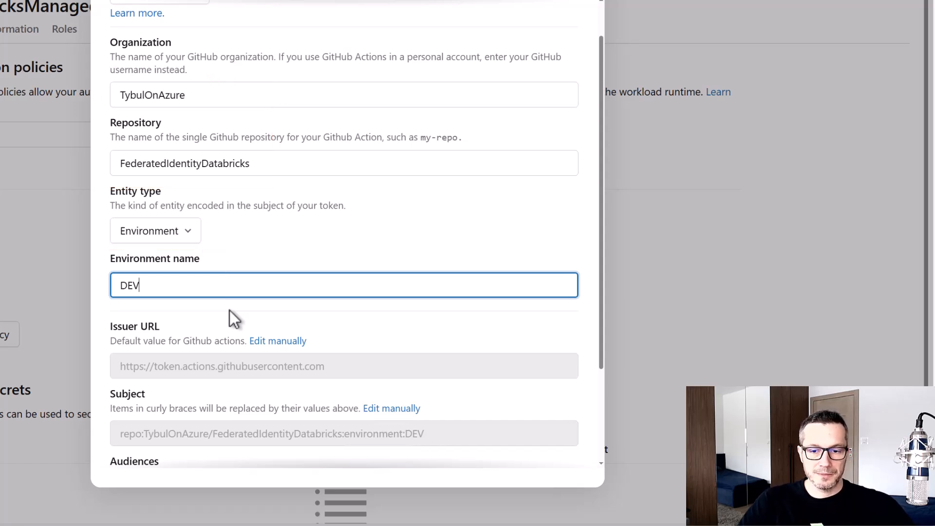
scroll(420, 223, "down", 3)
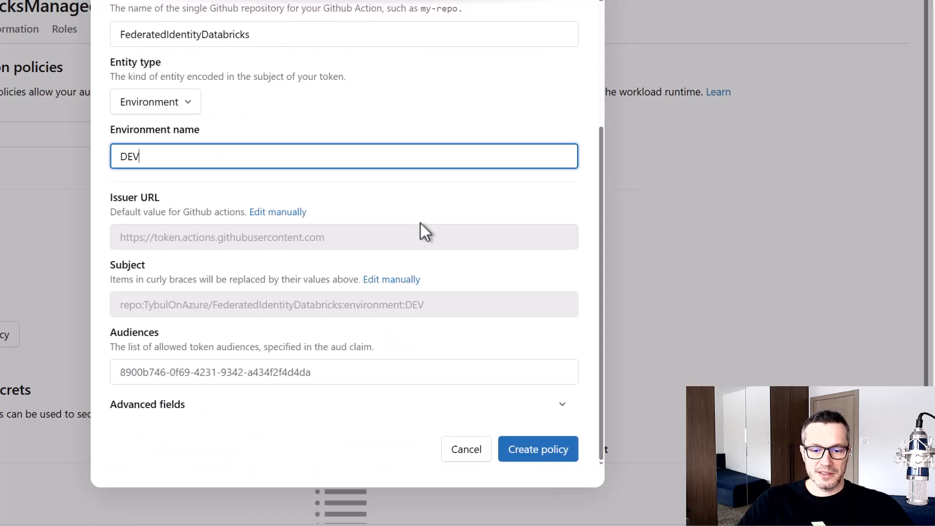
left_click(544, 457)
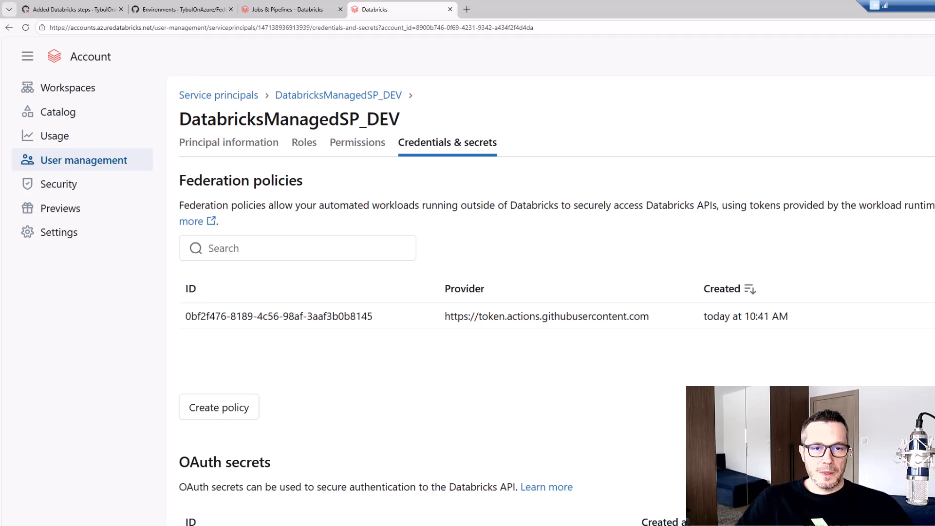
Copy the service principal's name DatabricksManagedSP_DEV and open service principal management in the identity and access settings of data-engineering-workspace
left_click_drag(401, 122, 186, 122)
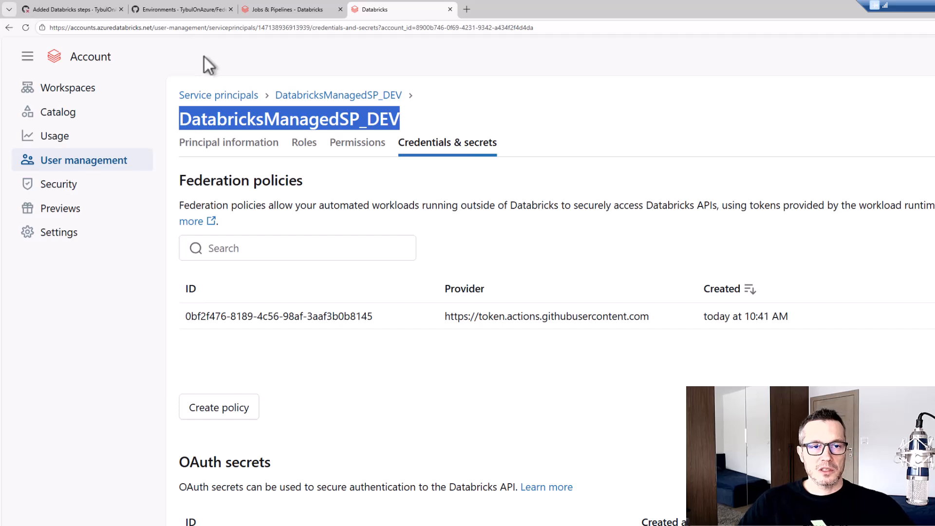
left_click(291, 10)
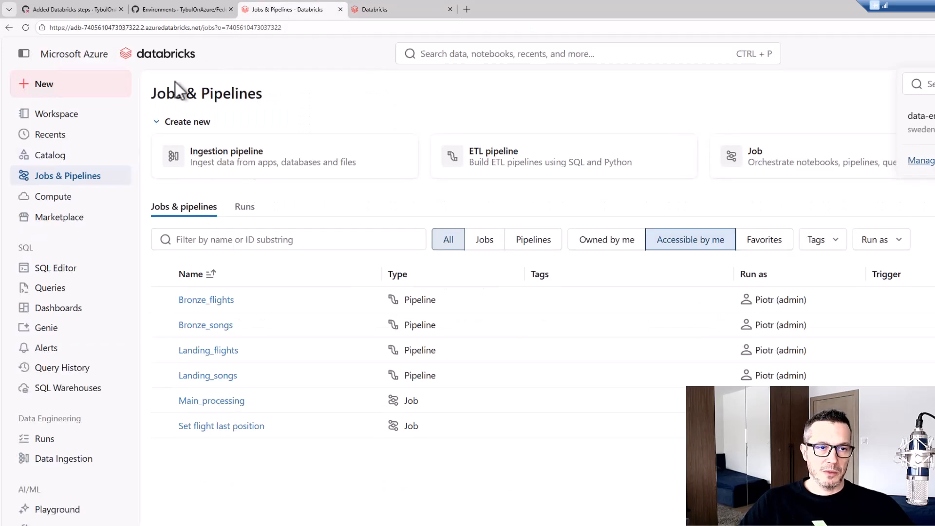
left_click(912, 53)
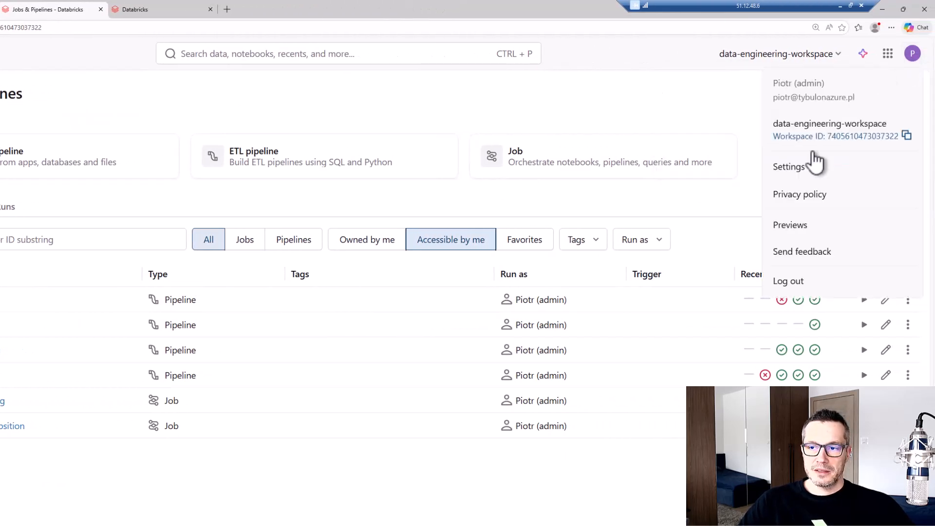
left_click(790, 168)
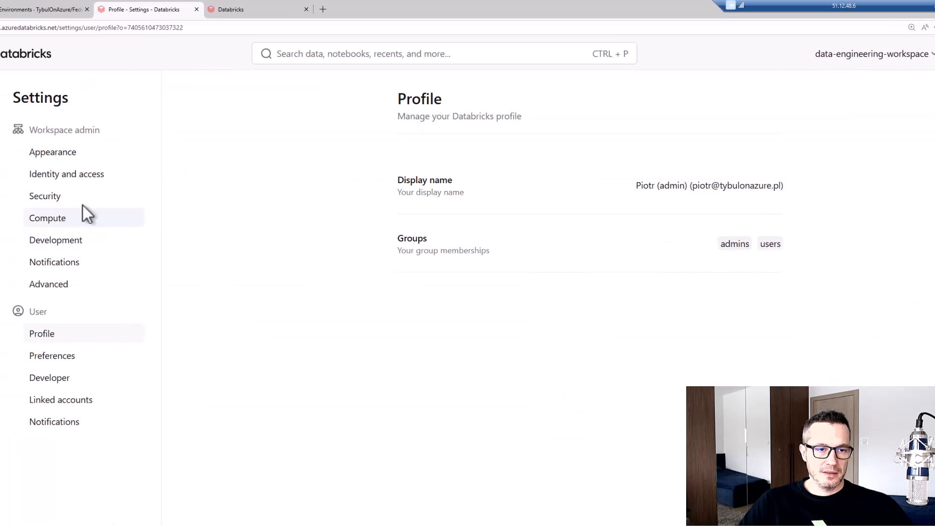
left_click(77, 176)
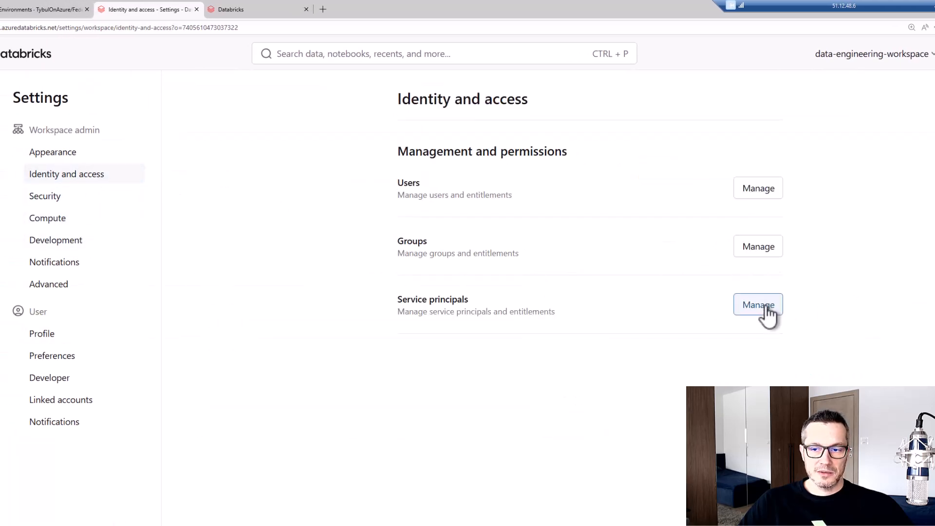
left_click(765, 307)
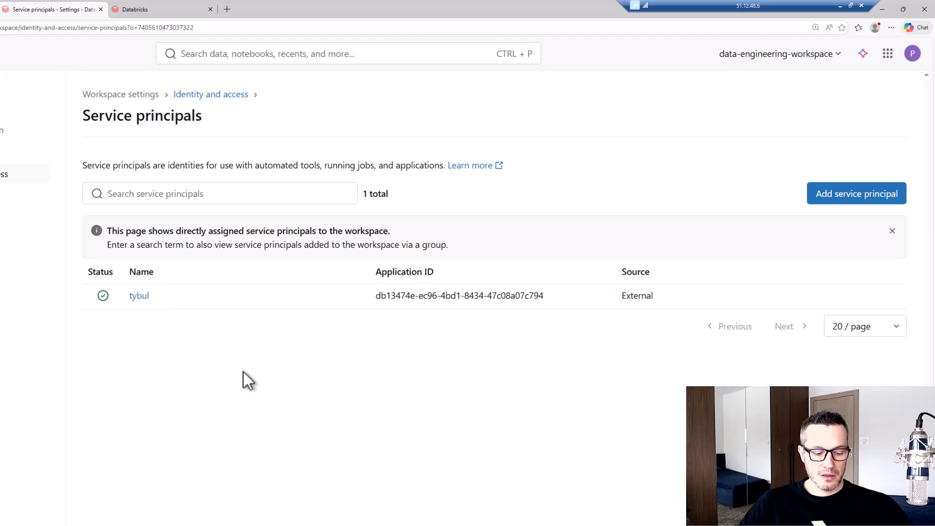
mouse_move(74, 257)
left_mouse_down()
mouse_move(355, 342)
mouse_move(686, 347)
left_mouse_up()
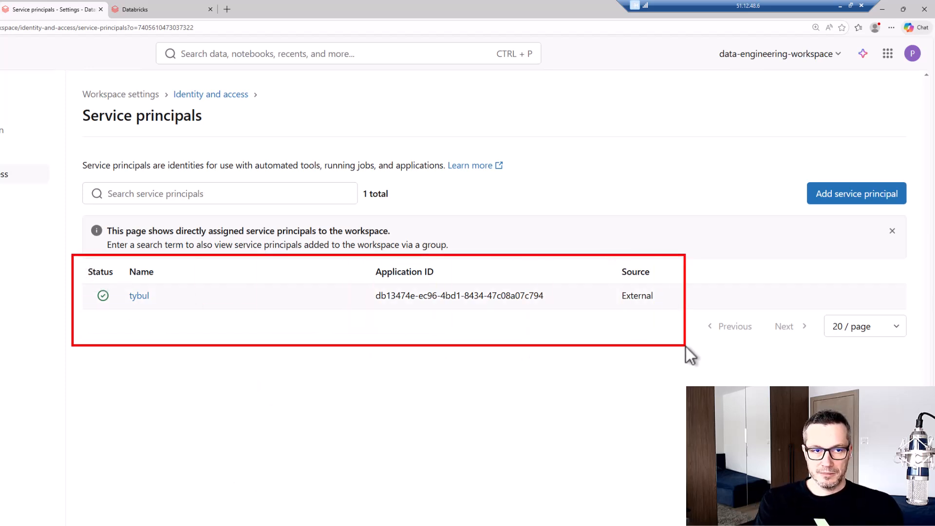
key("Escape")
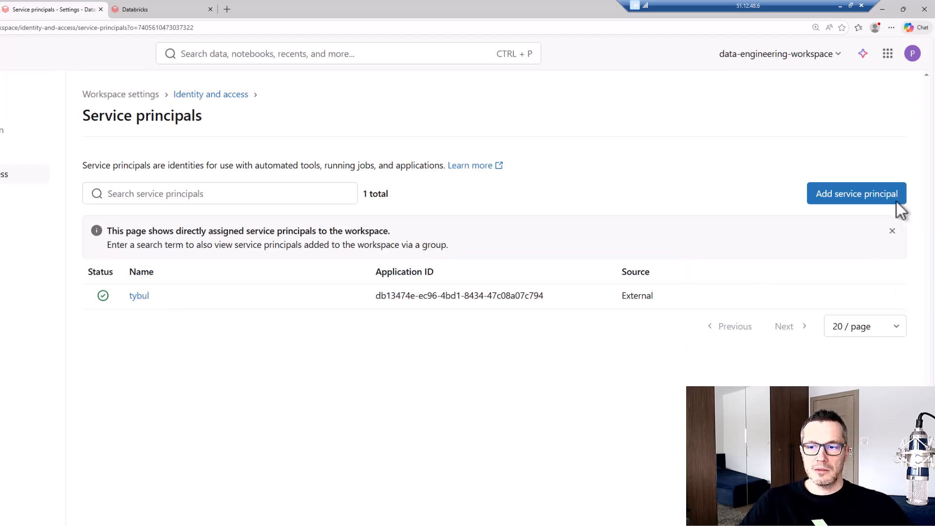
Add the existing service principal DatabricksManagedSP_DEV to the workspace
left_click(878, 194)
left_click(257, 361)
type("DatabricksManagedSP_DE")
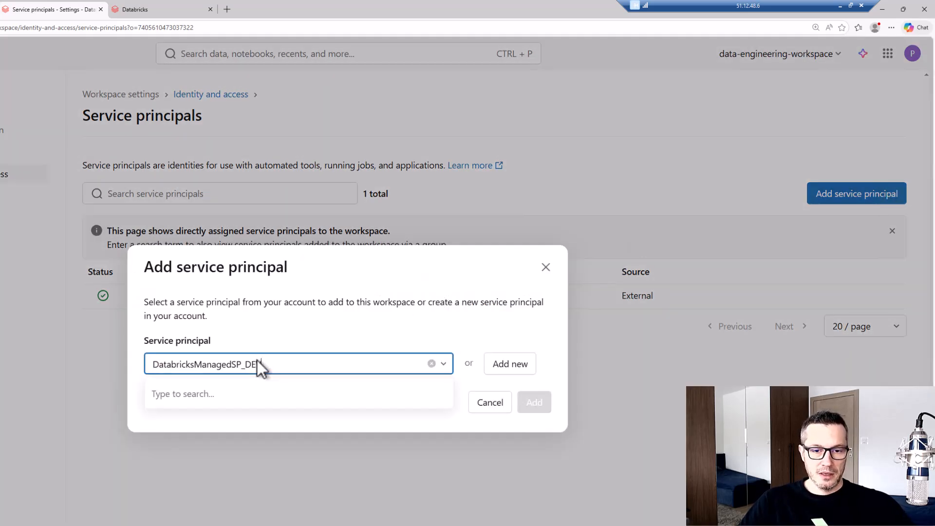
type("V")
left_click(256, 433)
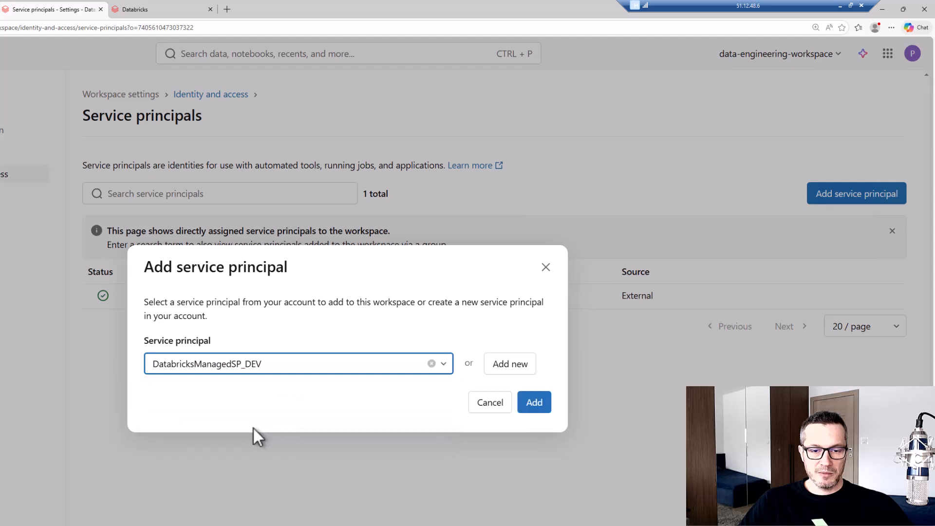
left_click(533, 409)
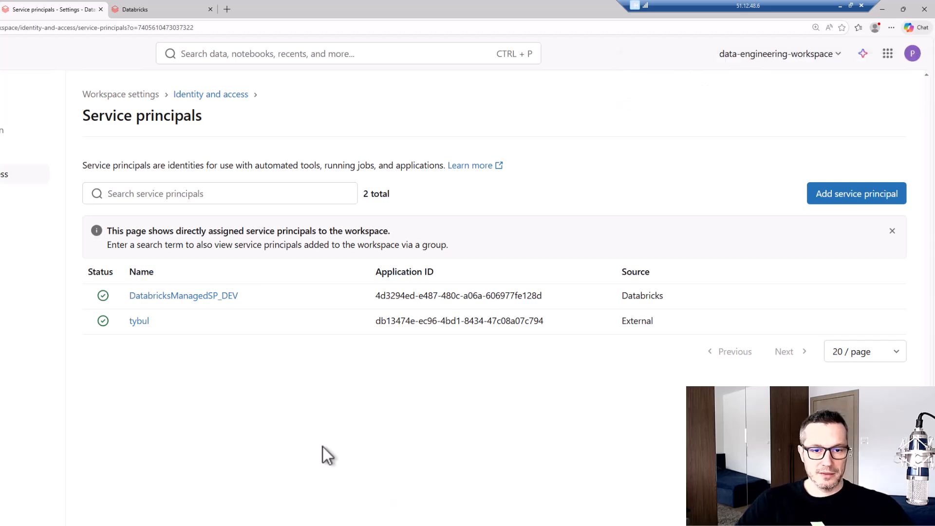
left_click_drag(209, 311, 255, 309)
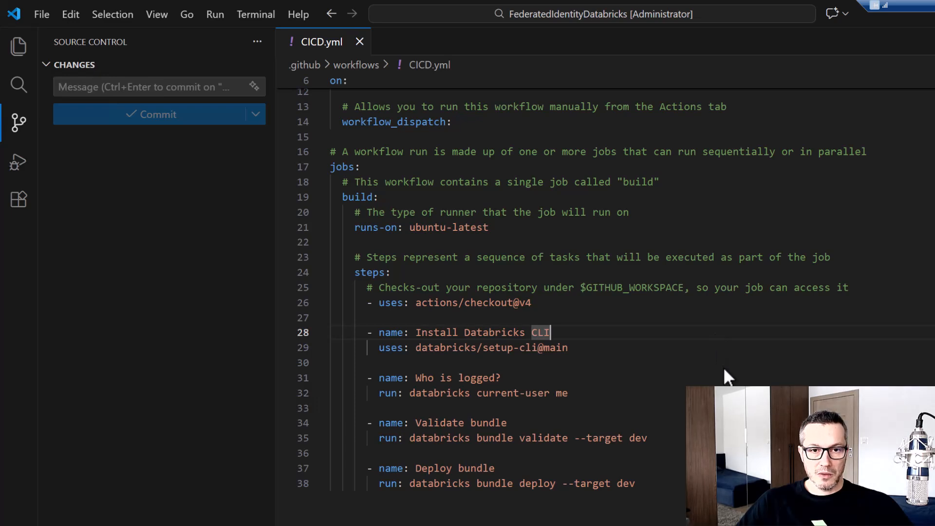
In CICD.yml in VS Code, add a permissions block below workflow_dispatch with id-token: write and contents: read, and save the file
scroll(723, 367, "up", 1)
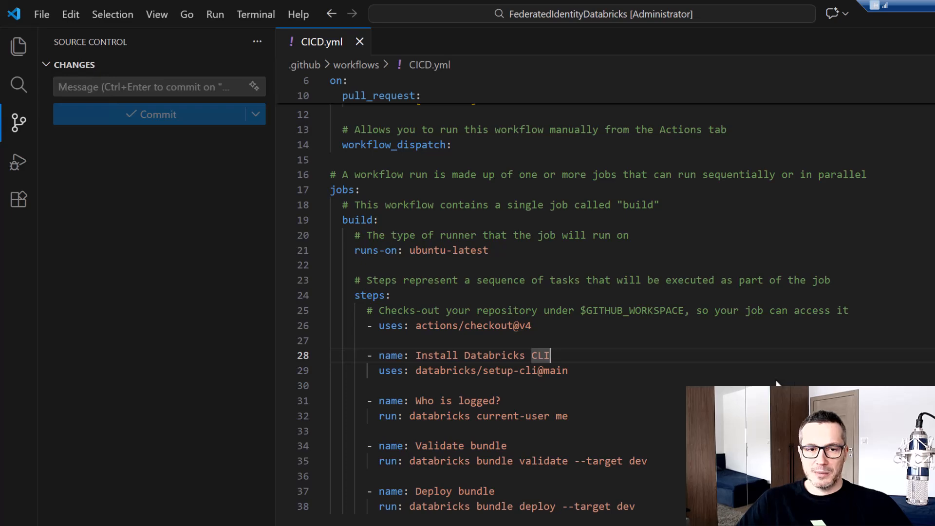
scroll(776, 382, "up", 2)
scroll(776, 383, "up", 2)
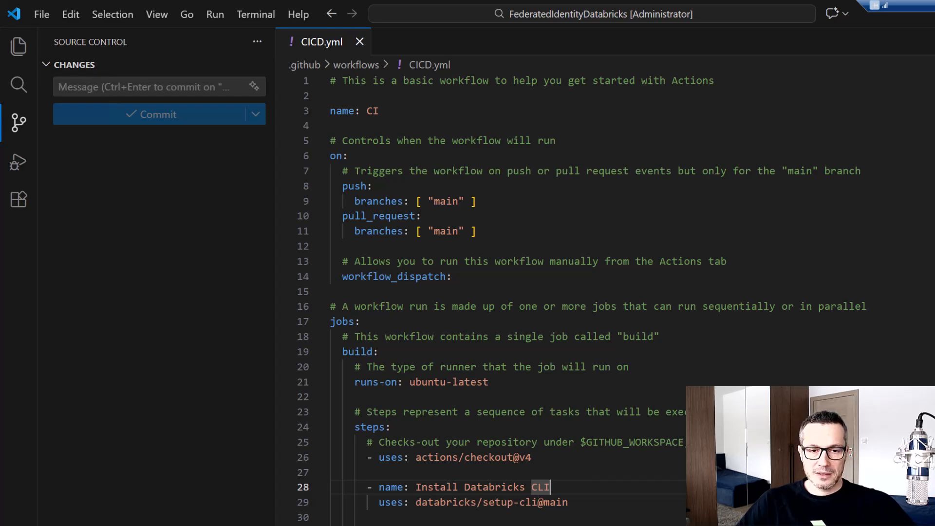
left_click(480, 276)
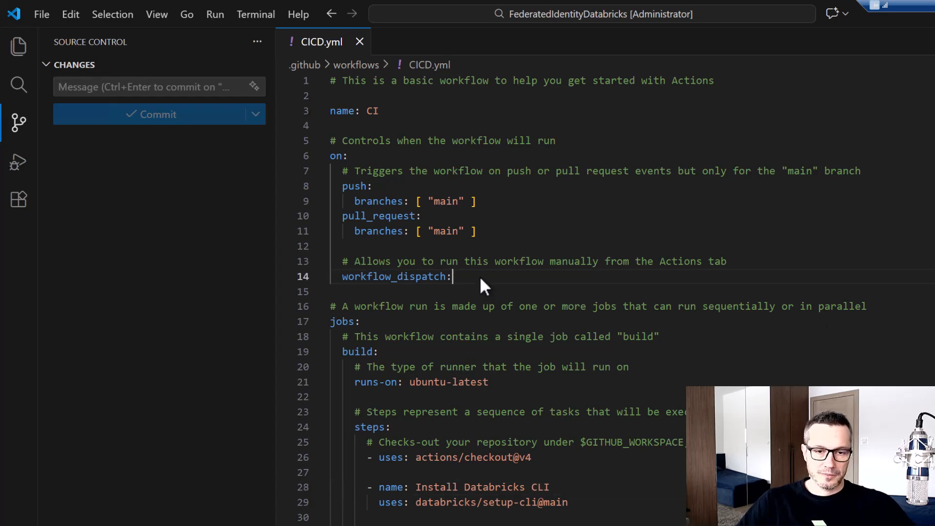
key("Return")
key("Return")
key("BackSpace")
type("permissions:   id-token: write   contents: read")
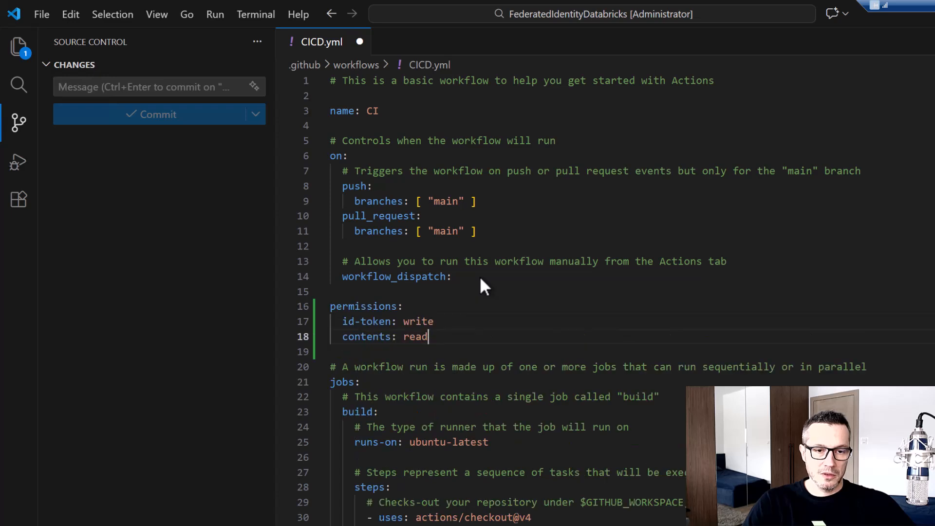
key("ctrl+s")
mouse_move(325, 302)
left_mouse_down()
mouse_move(367, 328)
mouse_move(450, 341)
mouse_move(453, 317)
mouse_move(457, 333)
left_mouse_up()
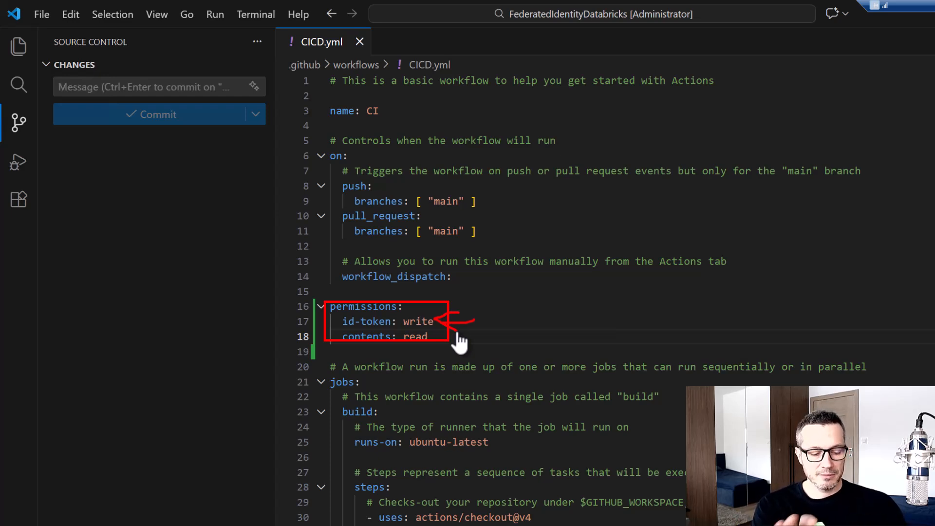
key("Escape")
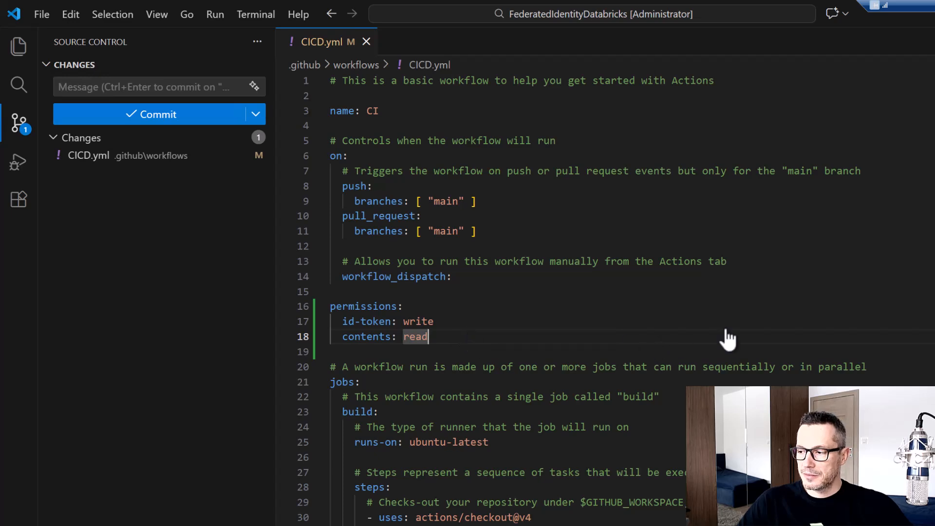
scroll(610, 375, "down", 1)
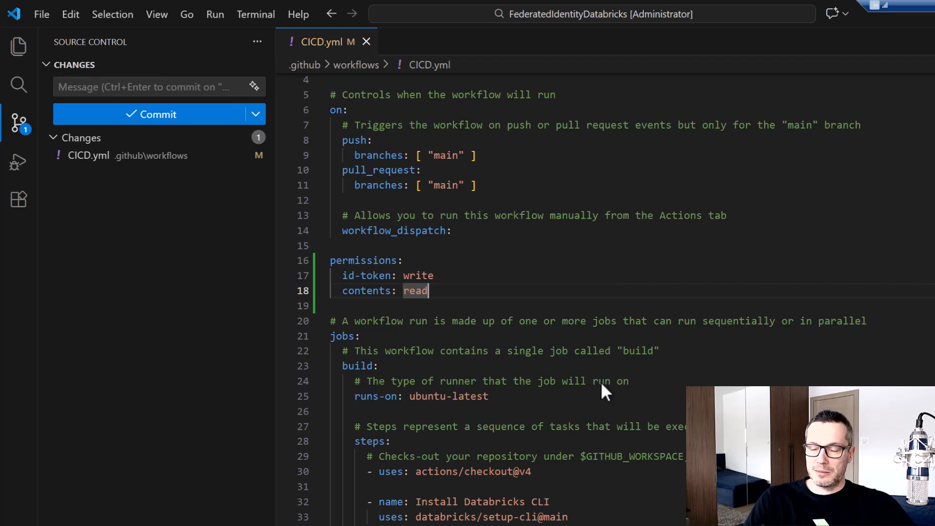
left_click(525, 395)
key("Return")
key("ctrl+v")
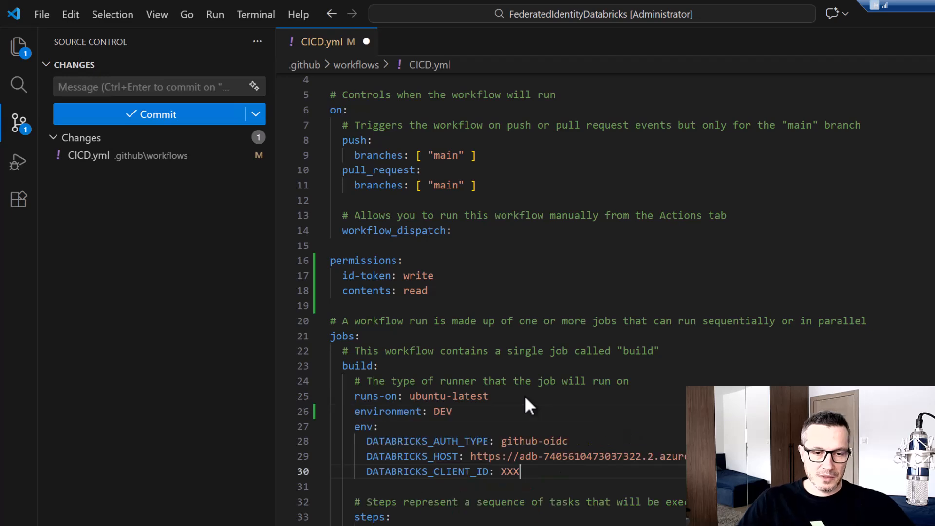
scroll(511, 367, "down", 1)
scroll(511, 367, "down", 3)
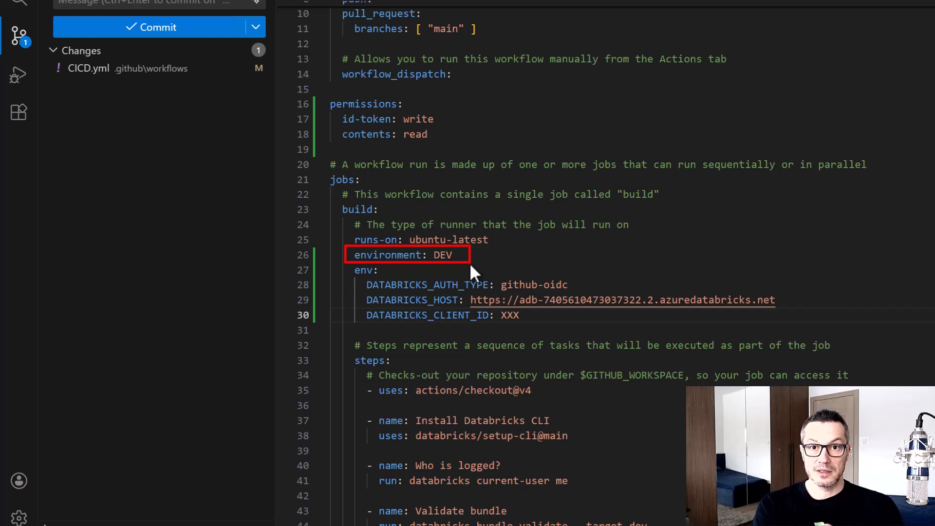
key("Escape")
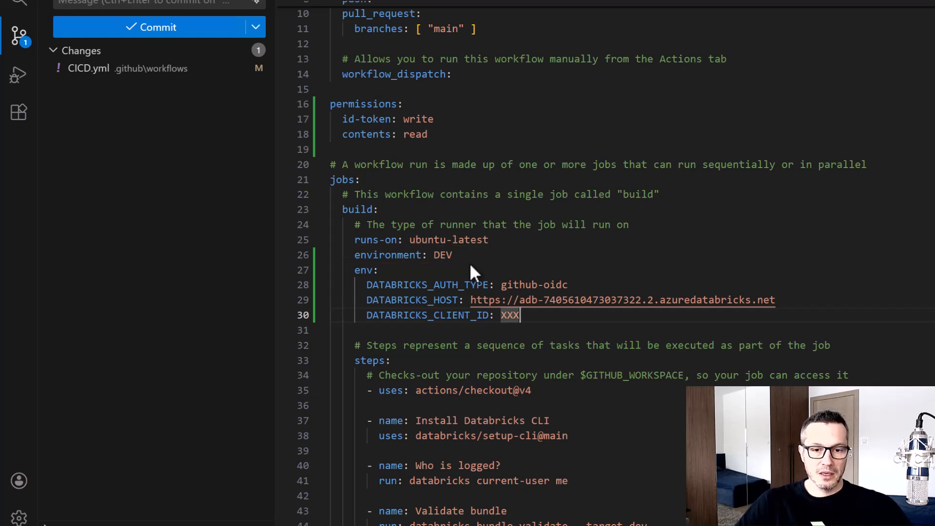
left_click_drag(352, 275, 595, 293)
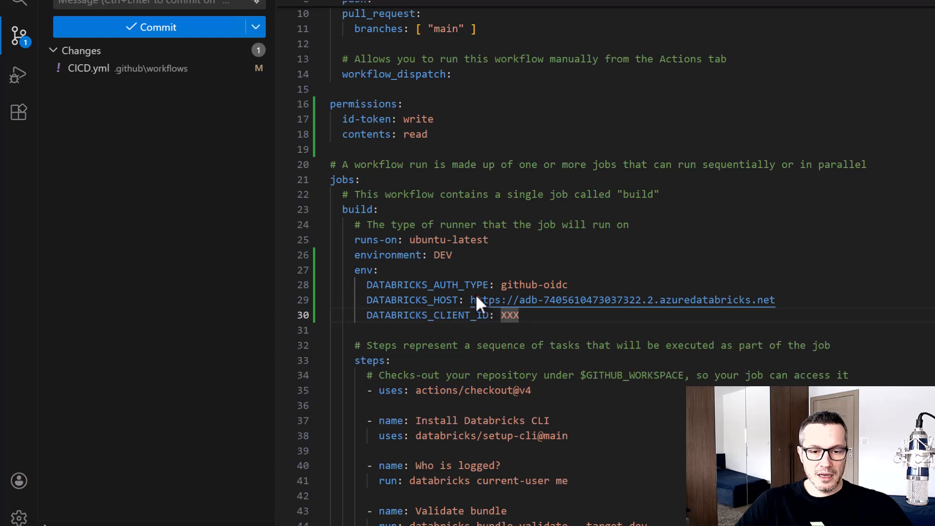
left_click_drag(461, 291, 813, 310)
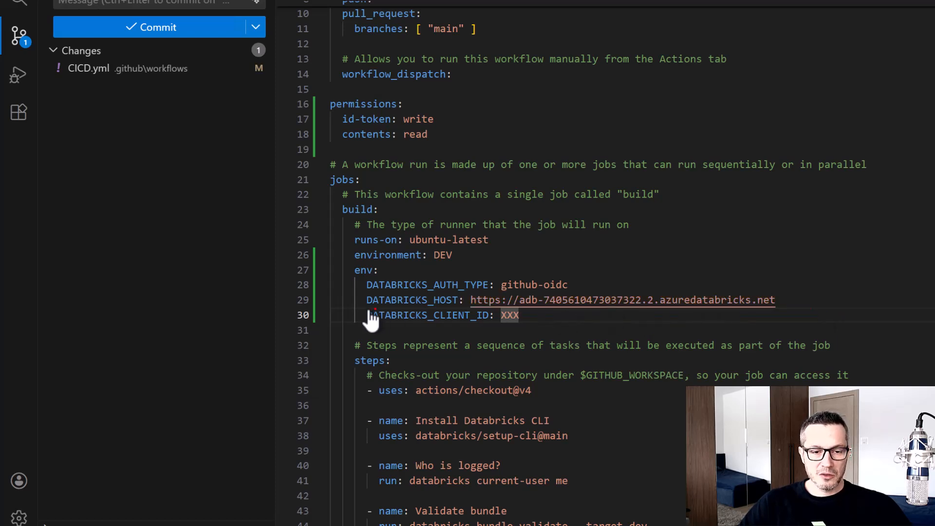
mouse_move(361, 307)
left_mouse_down()
mouse_move(545, 330)
mouse_move(543, 341)
left_mouse_up()
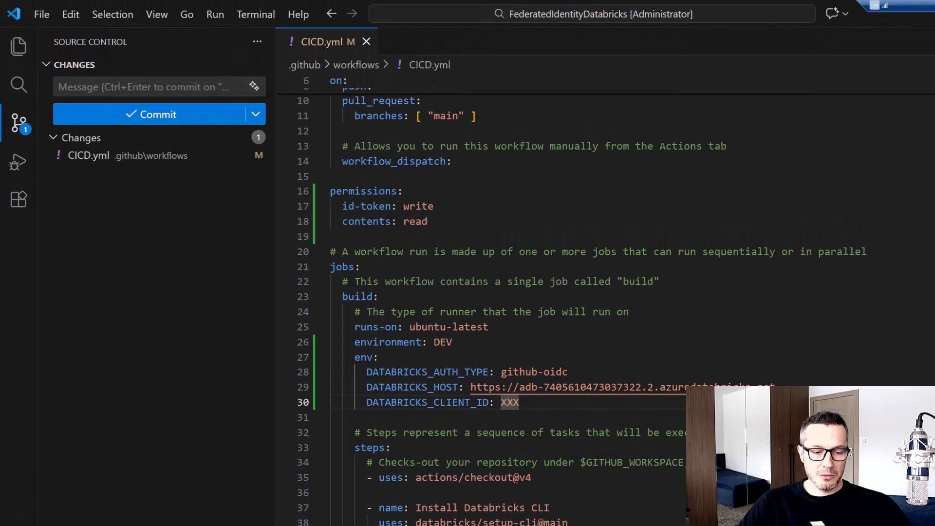
Replace the XXX placeholder of DATABRICKS_CLIENT_ID with the application ID of DatabricksManagedSP_DEV copied from the Databricks workspace, and save the workflow file
key("alt+Tab")
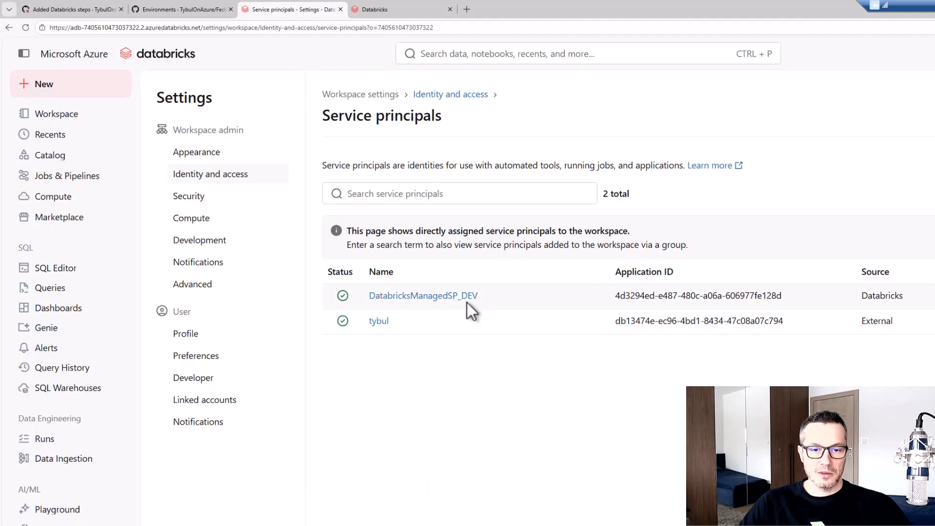
left_click_drag(618, 295, 782, 297)
key("ctrl+c")
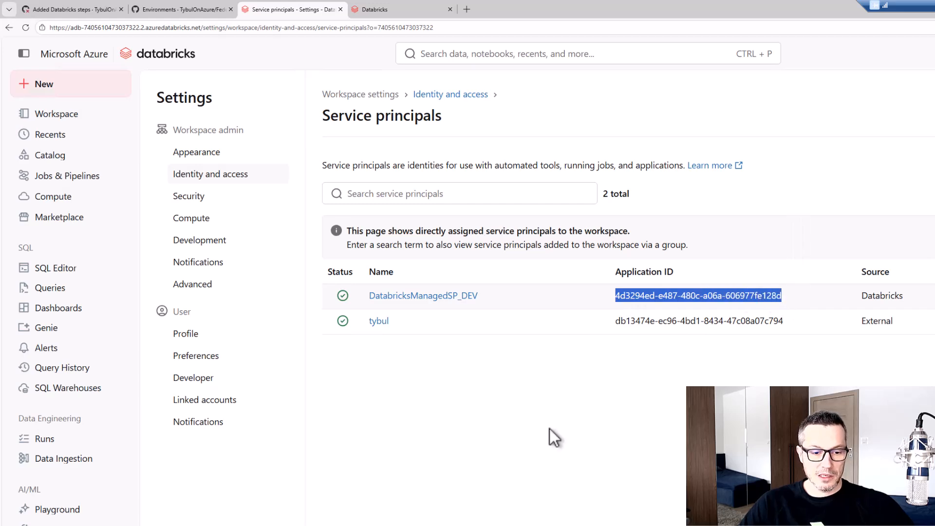
key("alt+Tab")
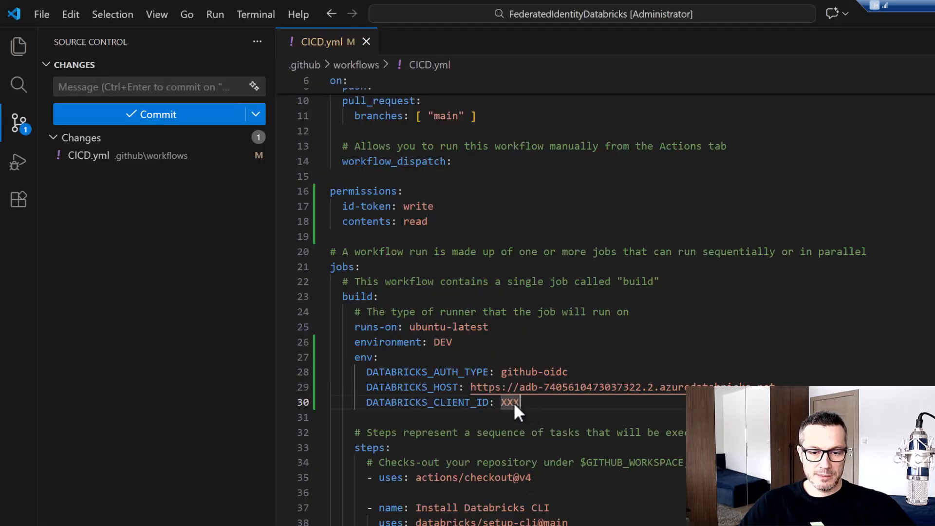
key("ctrl+v")
key("ctrl+s")
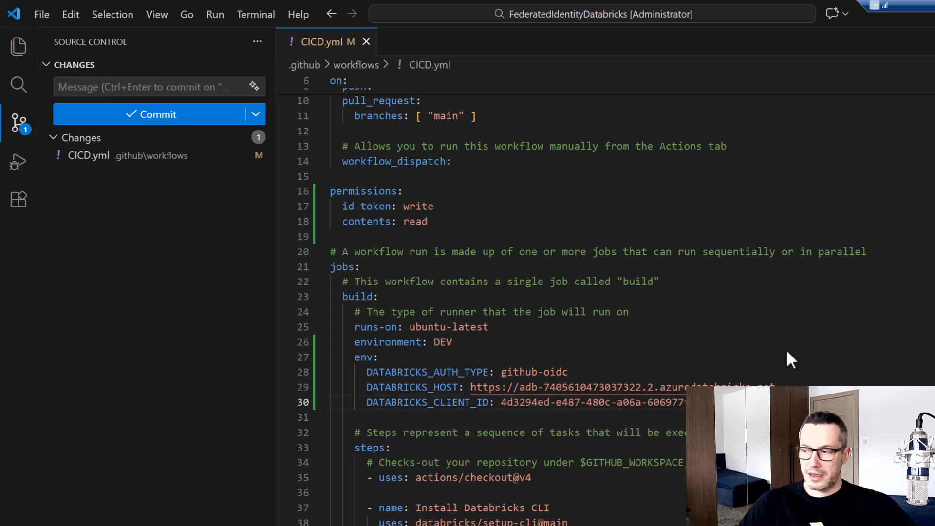
Commit and push the workflow change with the message "Added OIDC stuff", and return to the browser
left_click(181, 89)
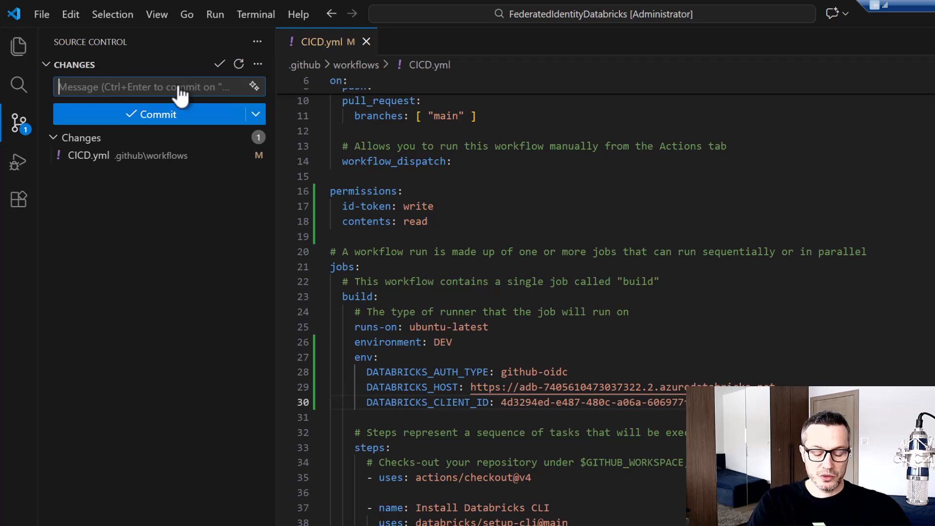
type("Added ")
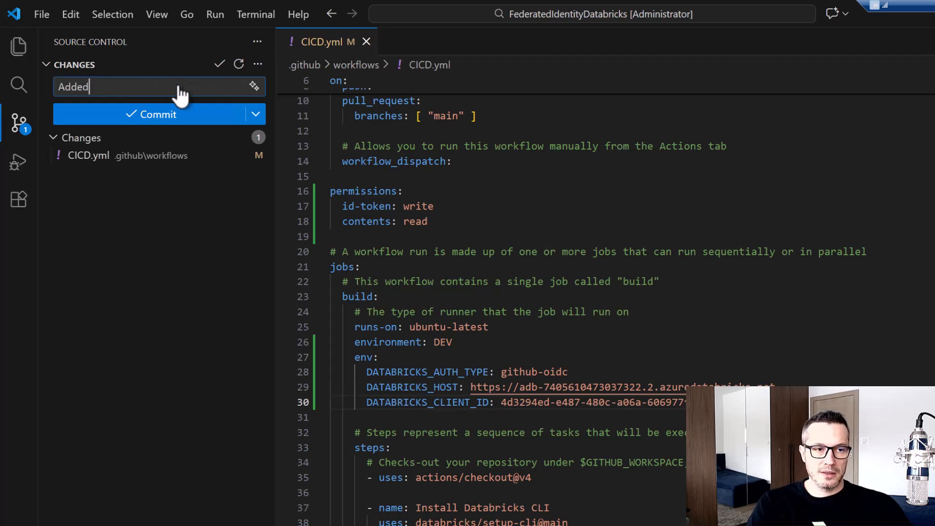
type("OID")
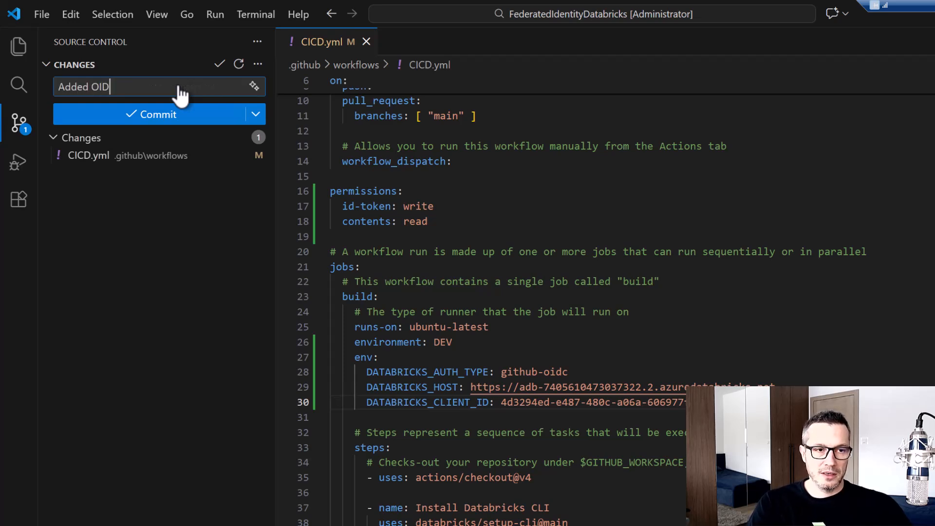
type("C stuff")
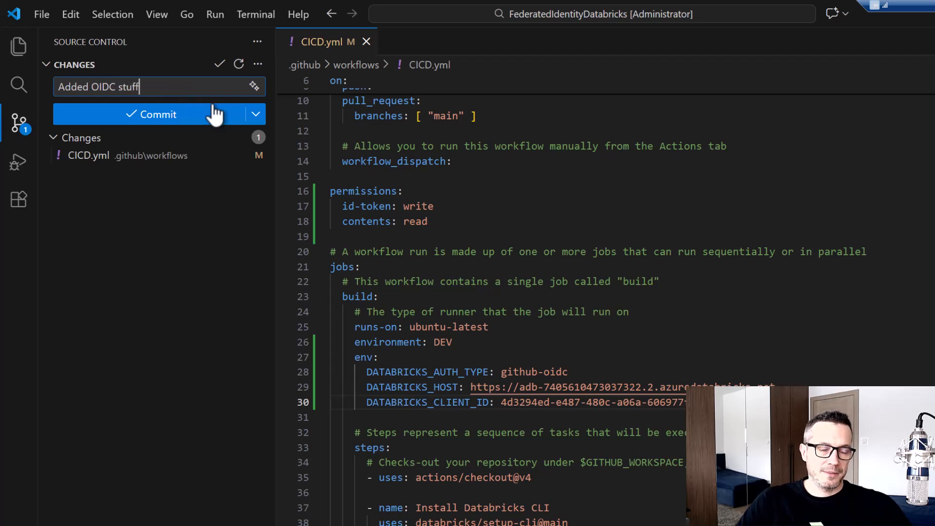
left_click(257, 115)
left_click(274, 187)
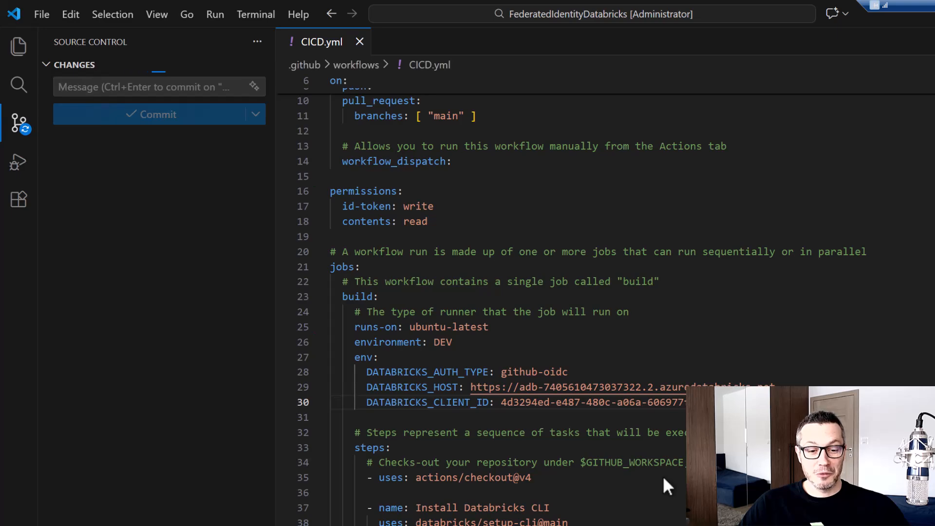
key("alt+Tab")
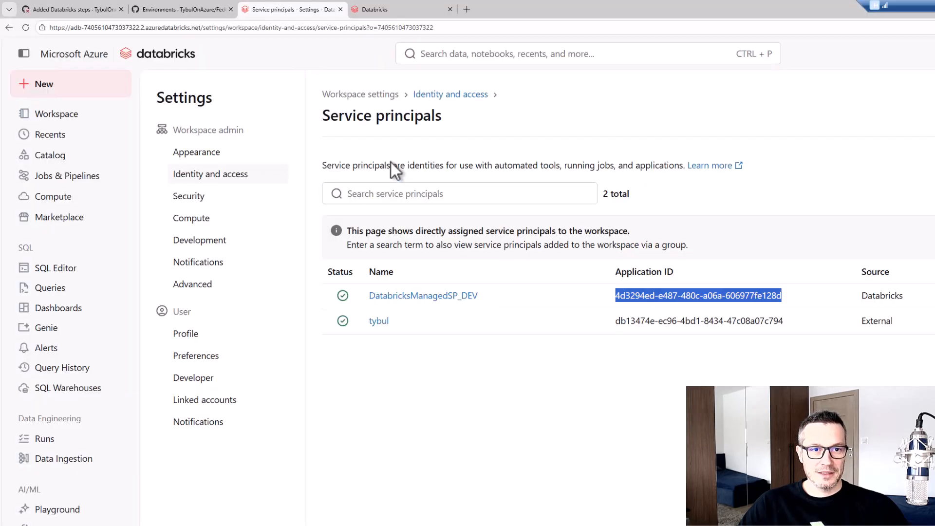
Open the build job of the "Added OIDC stuff" workflow run in the GitHub repository's Actions
left_click(63, 9)
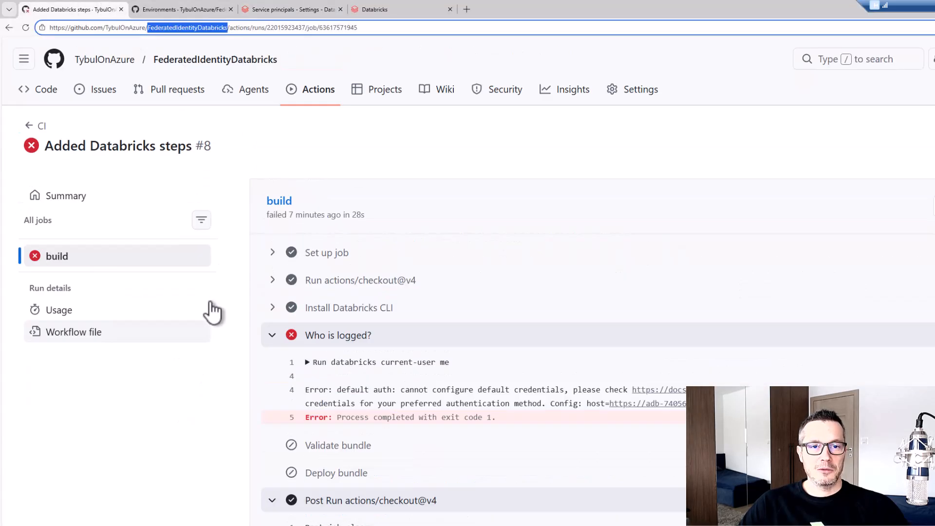
left_click(319, 95)
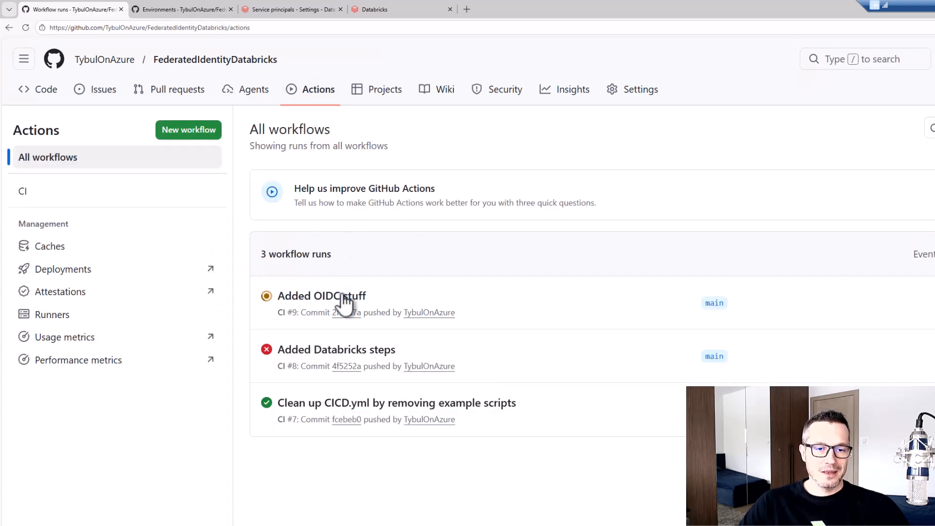
left_click(344, 298)
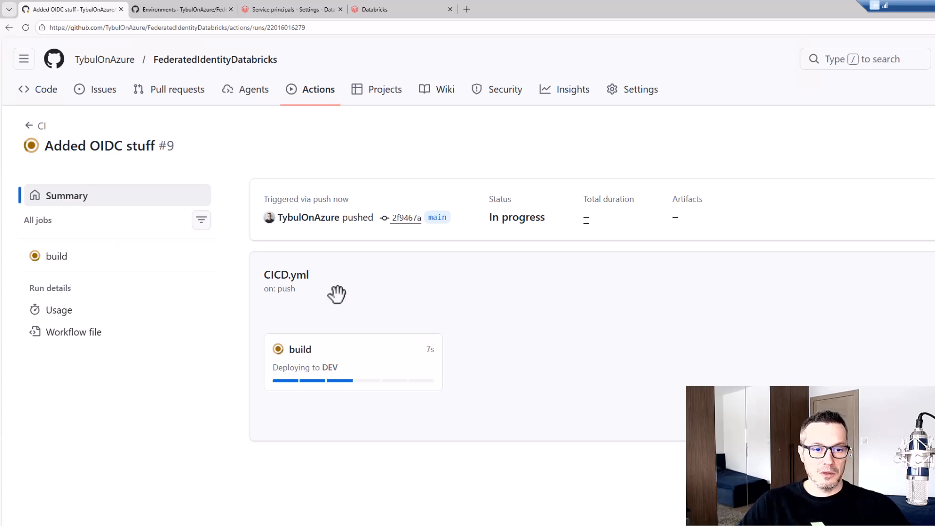
left_click(298, 350)
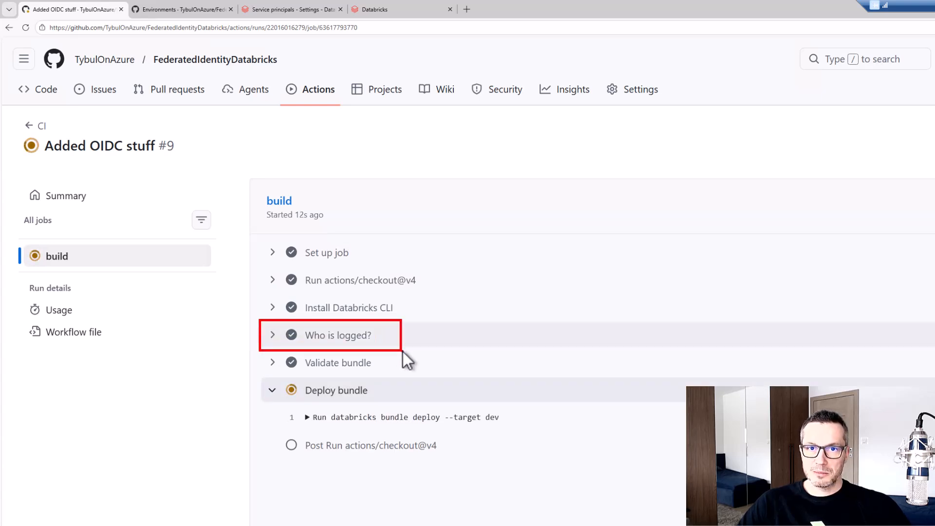
Expand the "Who is logged?" step in the build log and check which identity the Databricks CLI used
left_click(273, 335)
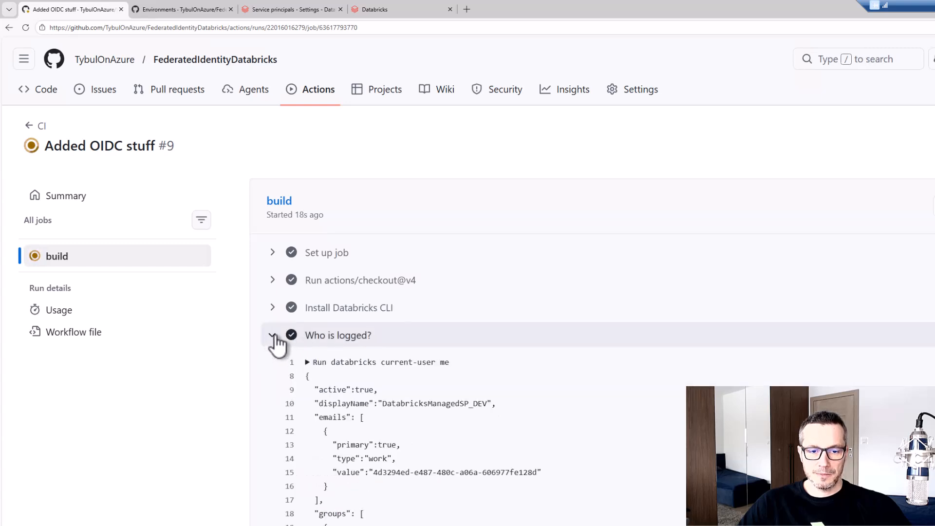
scroll(275, 336, "down", 1)
scroll(280, 342, "down", 6)
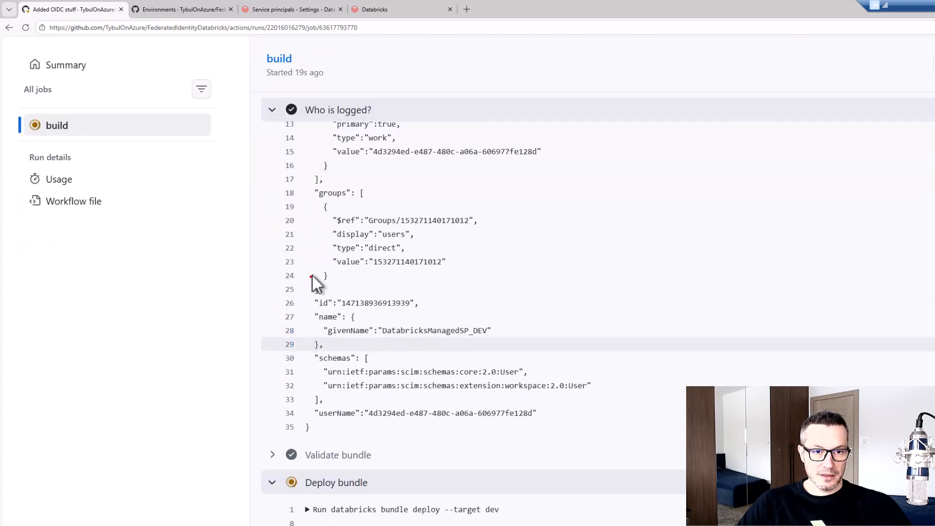
scroll(326, 256, "up", 4)
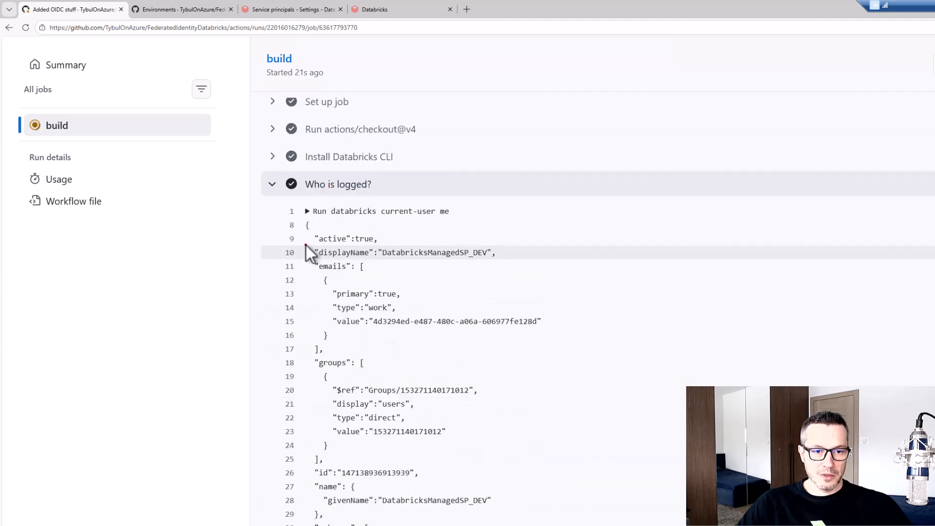
left_click_drag(306, 249, 516, 268)
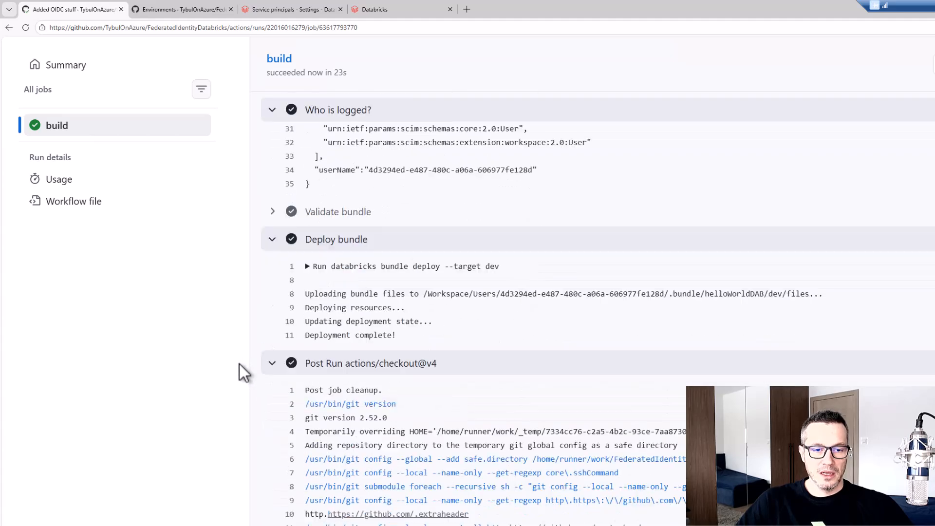
Expand the "Validate bundle" step and review the validation output, the deployment output and the build job's status
left_click(272, 213)
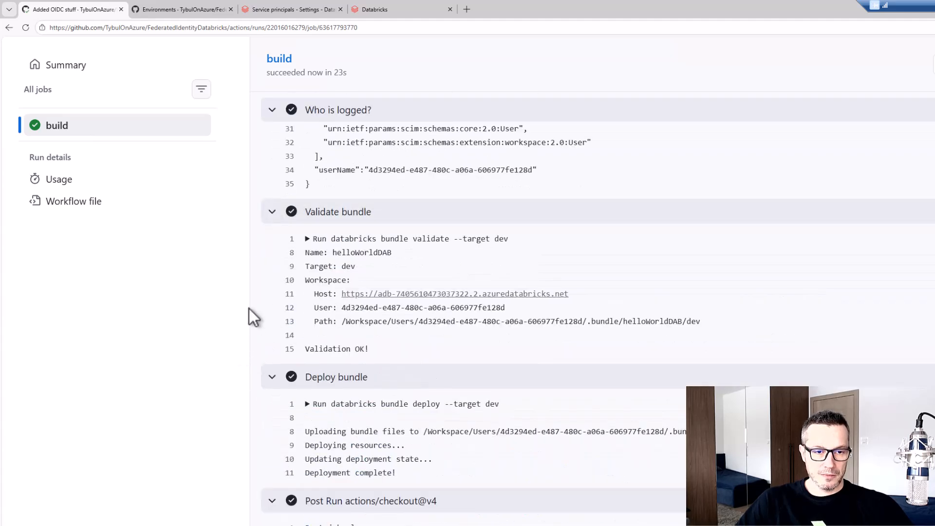
left_click_drag(297, 332, 381, 361)
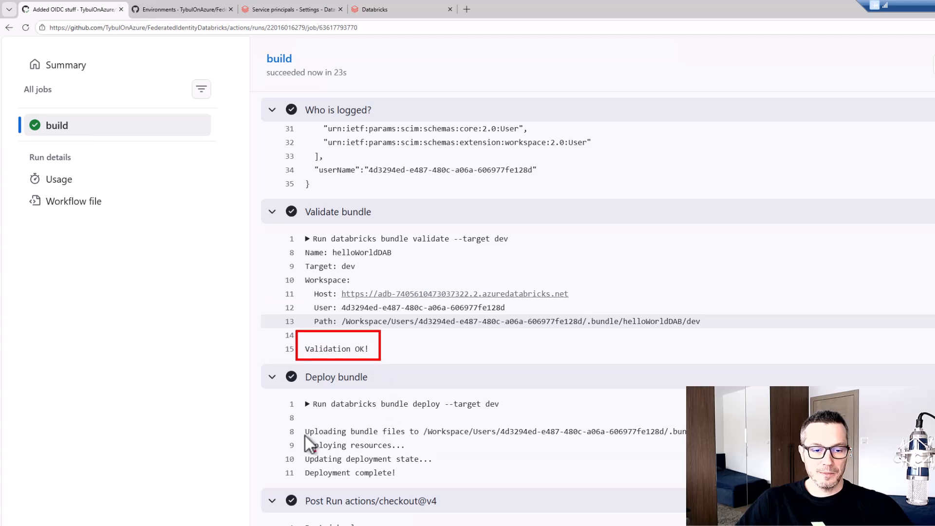
left_click_drag(291, 396, 534, 482)
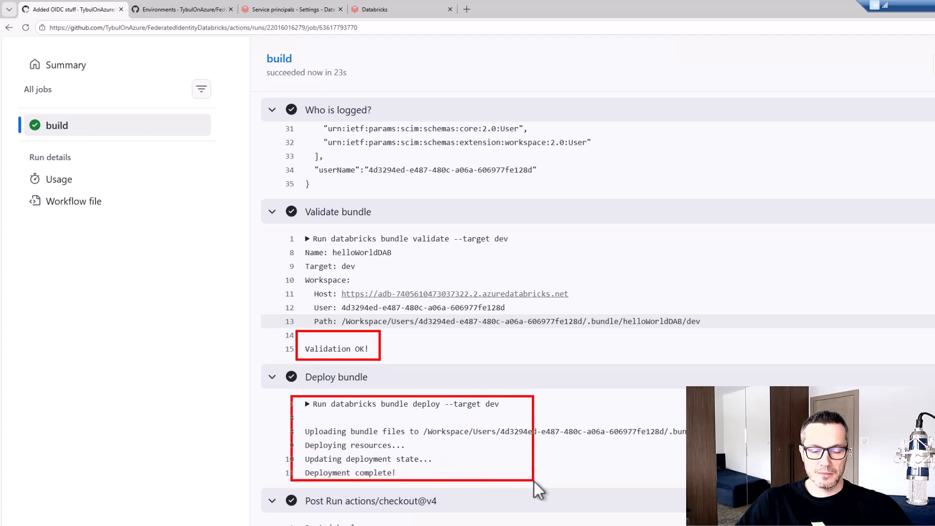
key("Escape")
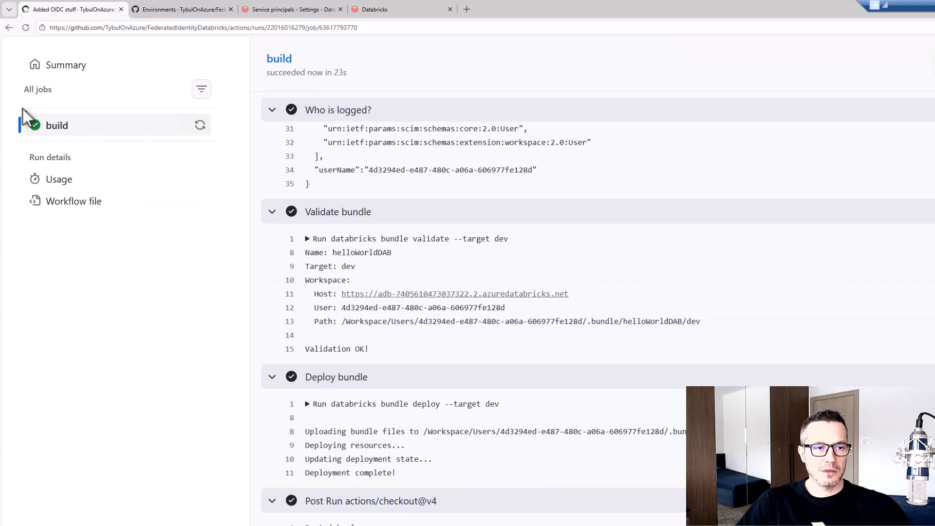
left_click_drag(16, 104, 77, 150)
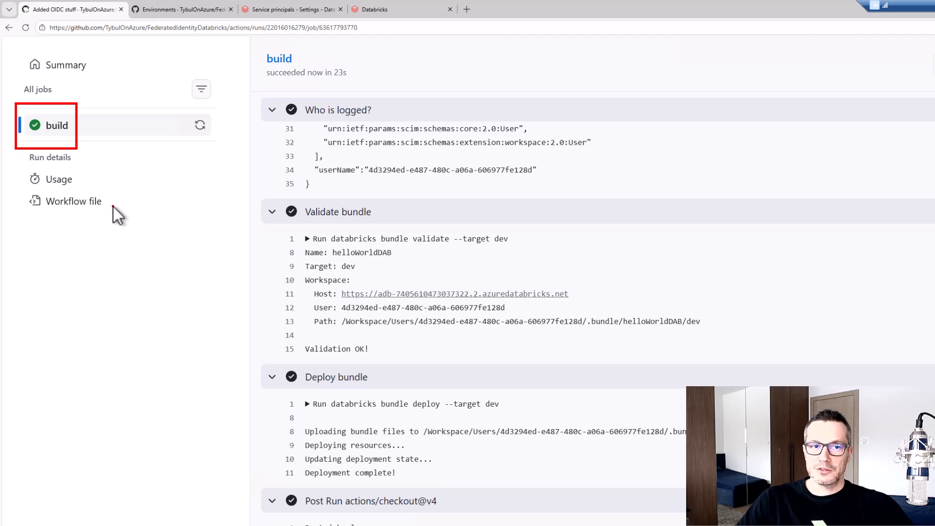
key("Escape")
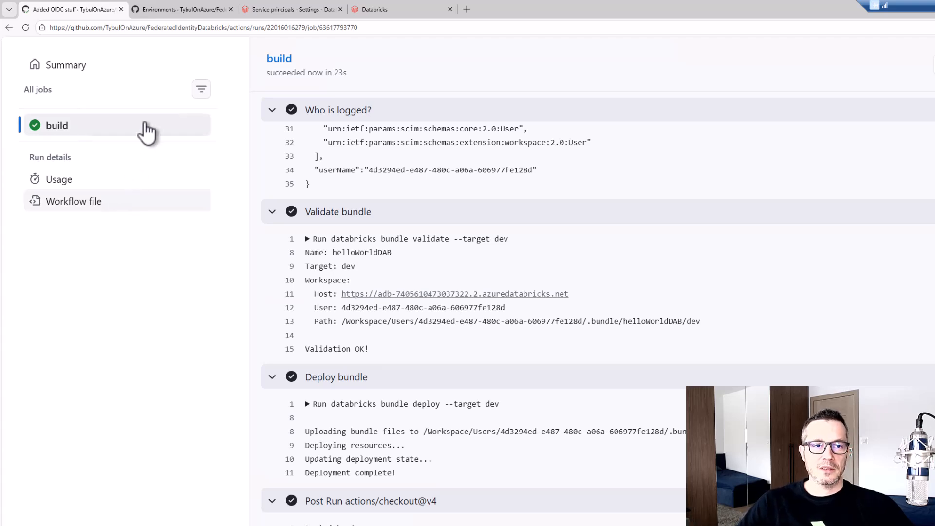
Switch to the Databricks workspace and start a run of the deployed "Hello world!" job
left_click(300, 9)
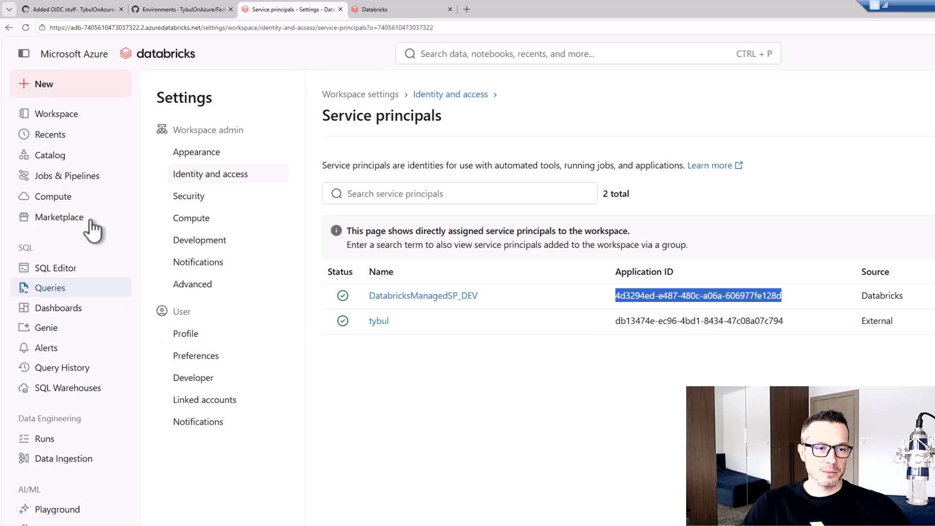
left_click(81, 178)
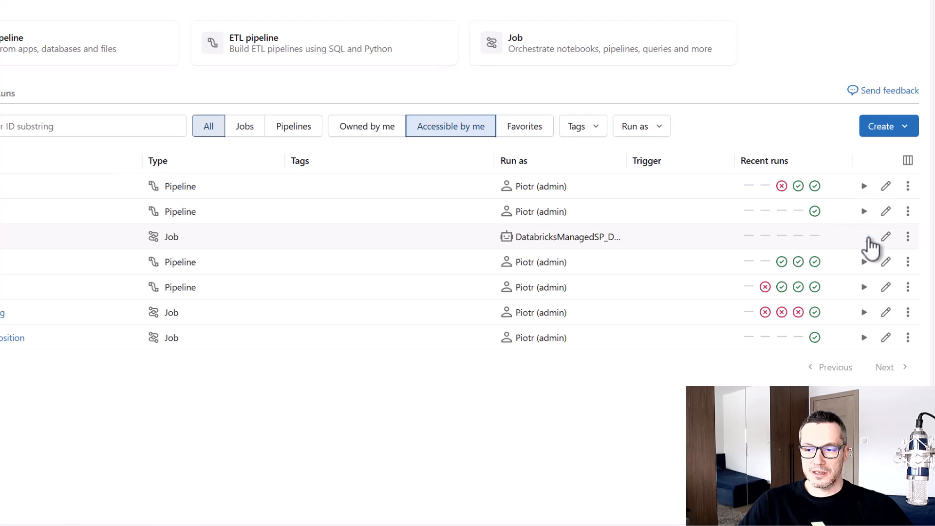
left_click(867, 238)
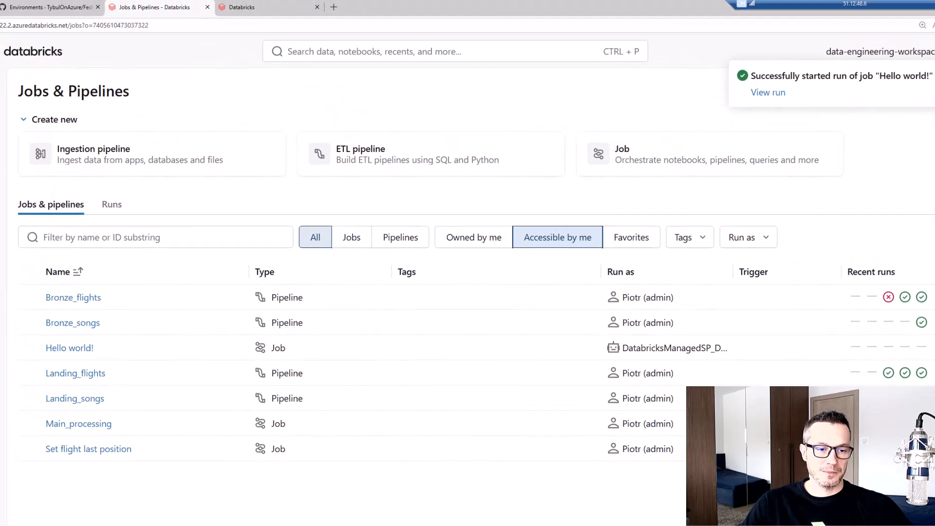
Open the "Hello world!" job and check its creator and run-as identity, its task, and the output of its run
left_click(70, 349)
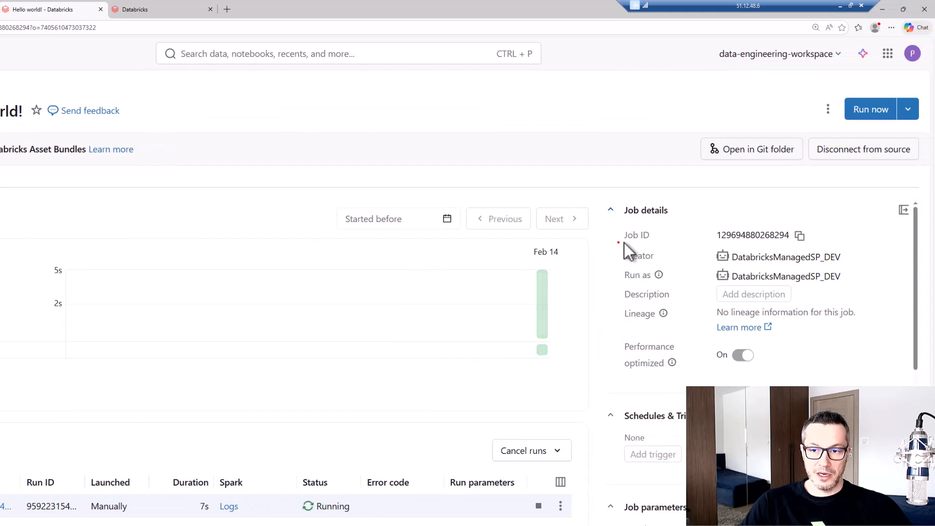
left_click_drag(624, 243, 870, 287)
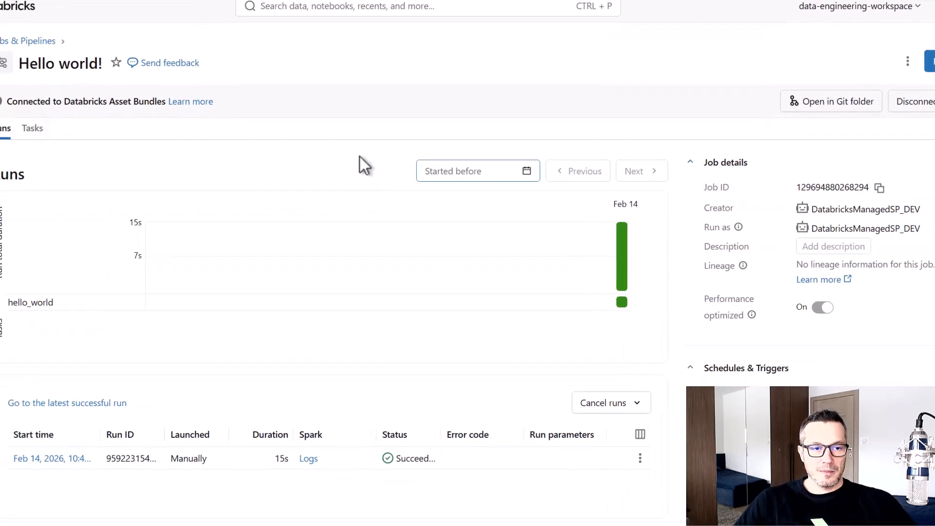
left_click(33, 129)
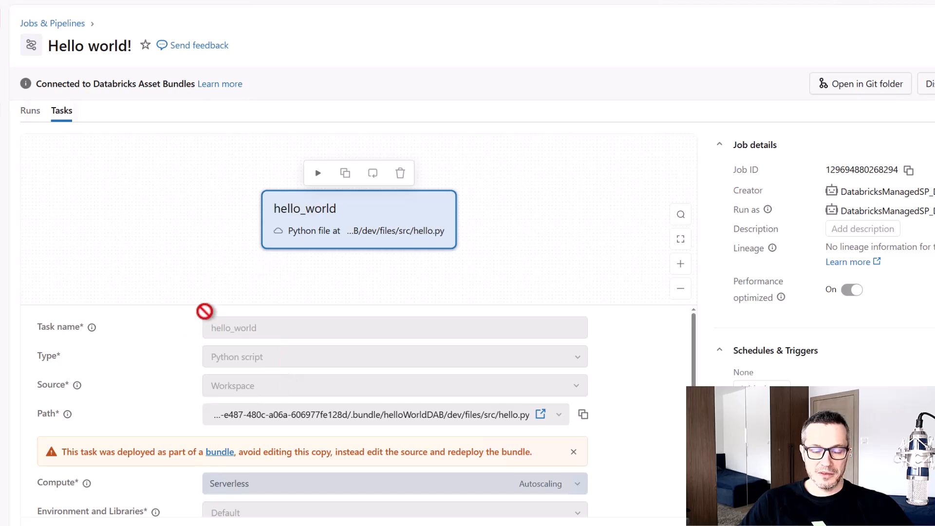
left_click(31, 111)
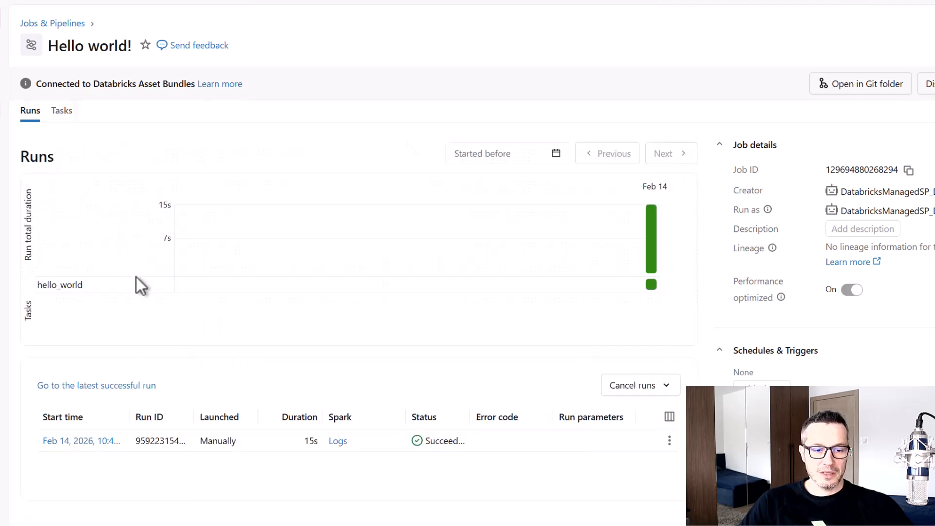
left_click(90, 443)
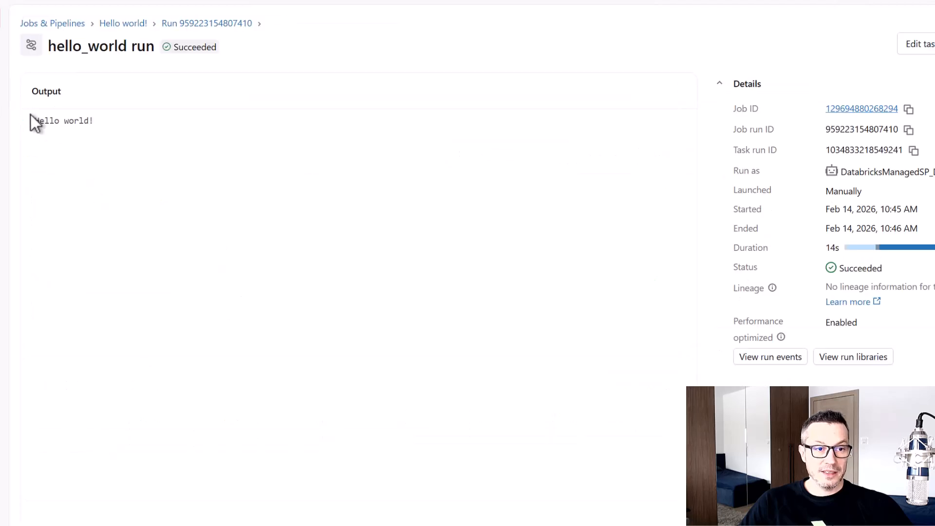
left_click_drag(23, 101, 121, 144)
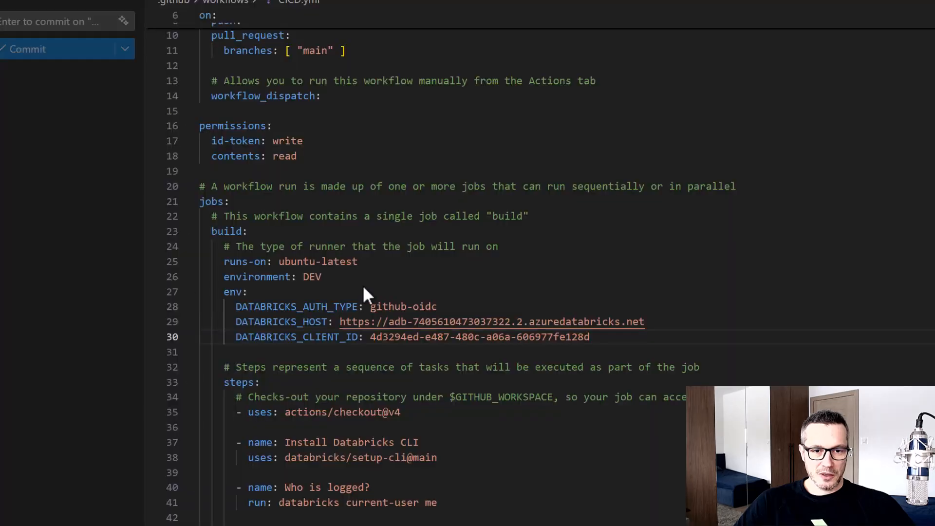
Return to CICD.yml in VS Code, set the build job's environment to PROD and save the file
left_click(516, 217)
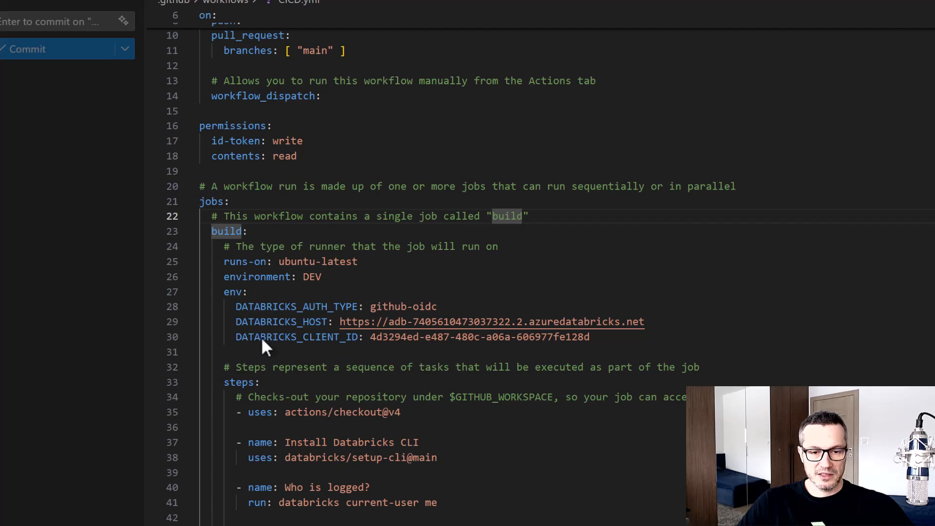
mouse_move(225, 326)
left_mouse_down()
mouse_move(499, 364)
mouse_move(613, 352)
left_mouse_up()
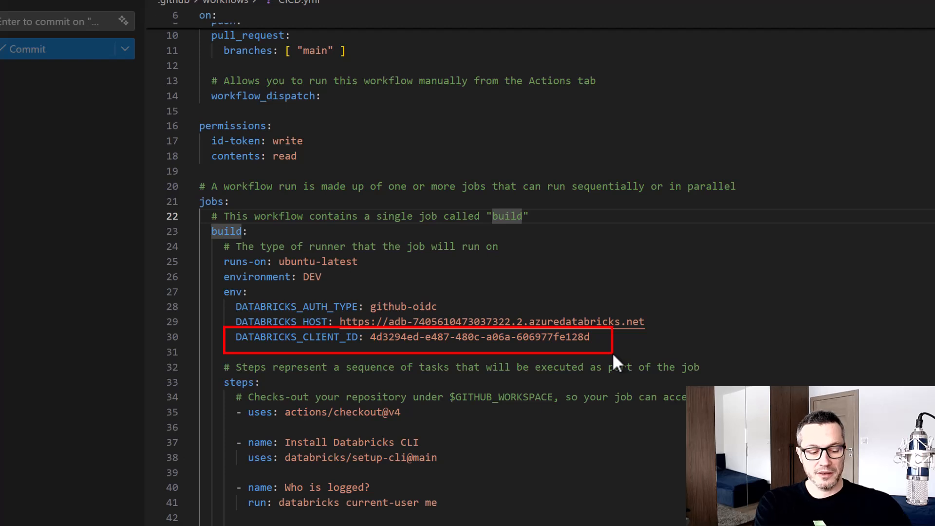
key("Escape")
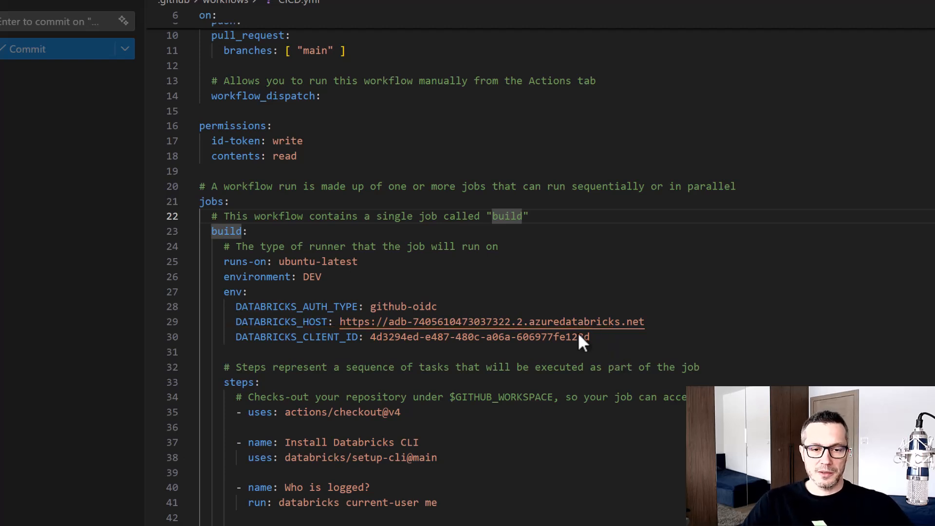
scroll(330, 288, "down", 1)
left_click(313, 251)
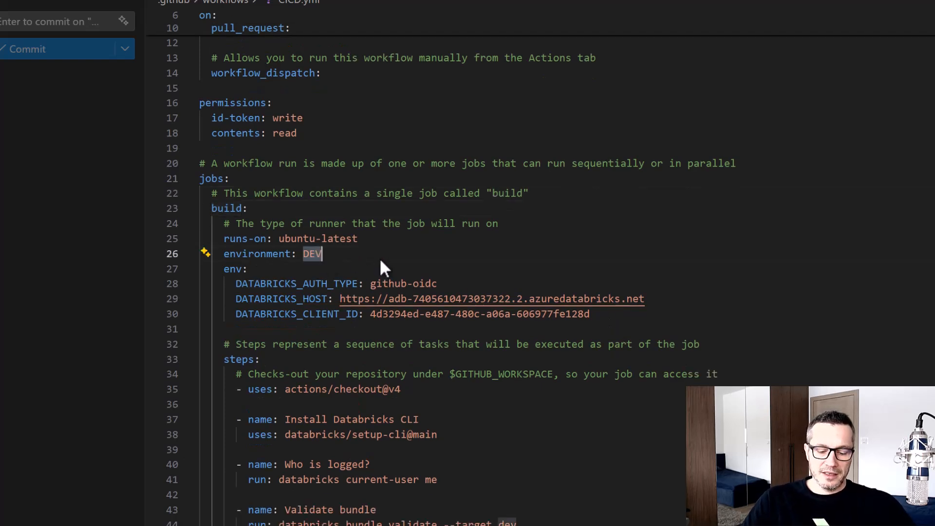
type("PROD")
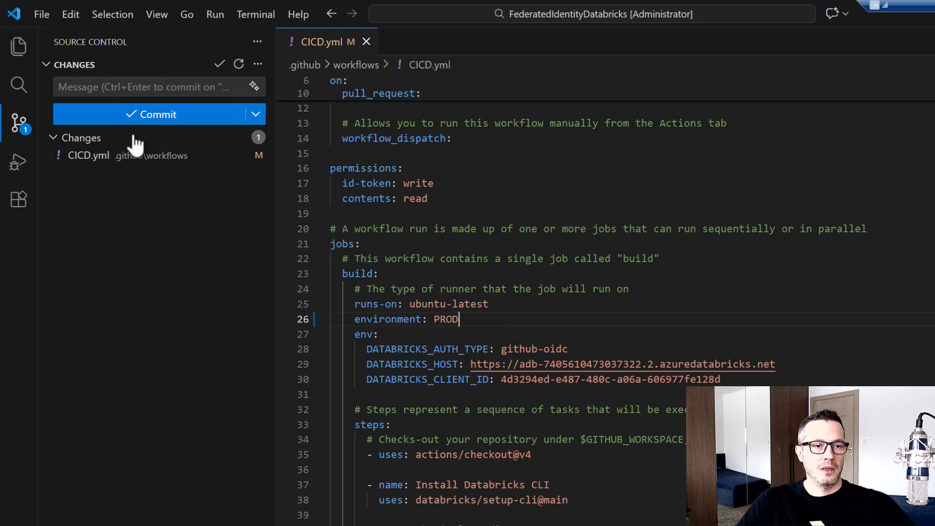
Commit and push the workflow change with the message "Changed env to PROD"
left_click(131, 88)
type("Che")
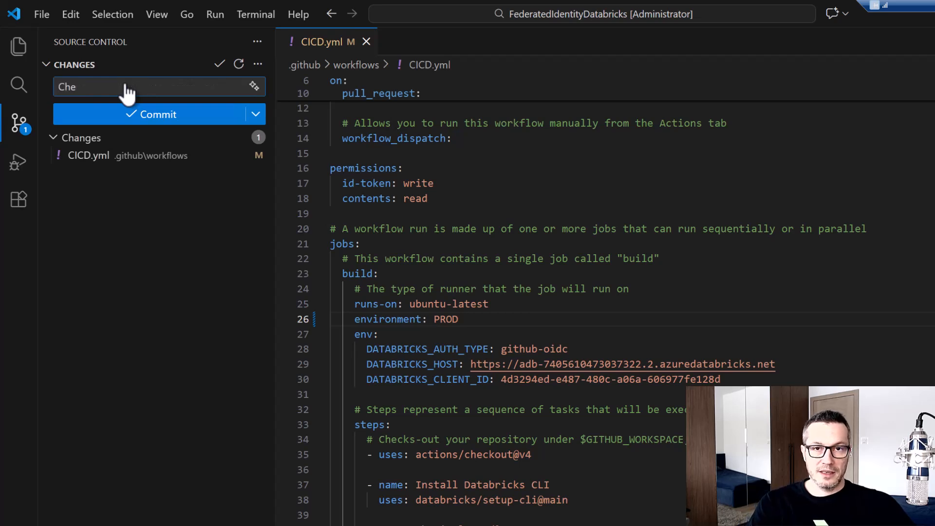
key("BackSpace")
type("anged env to PROD")
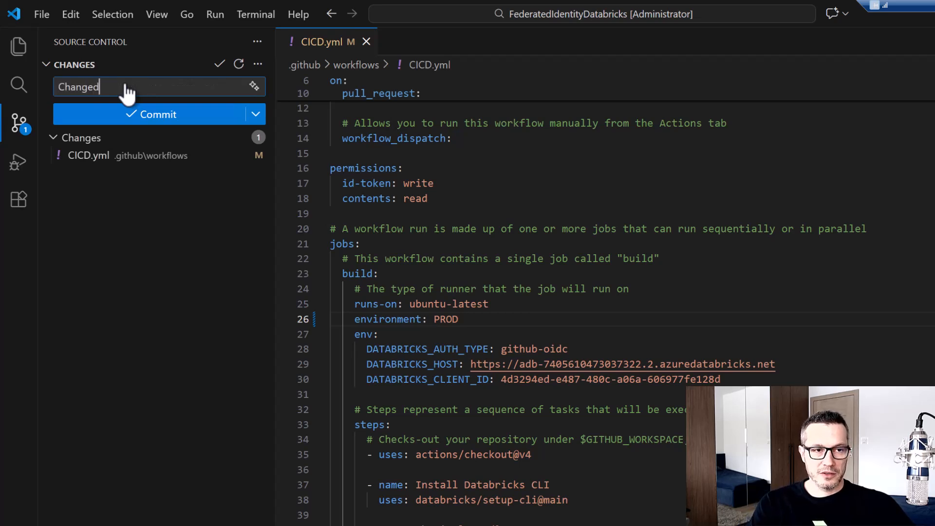
left_click(255, 115)
left_click(275, 186)
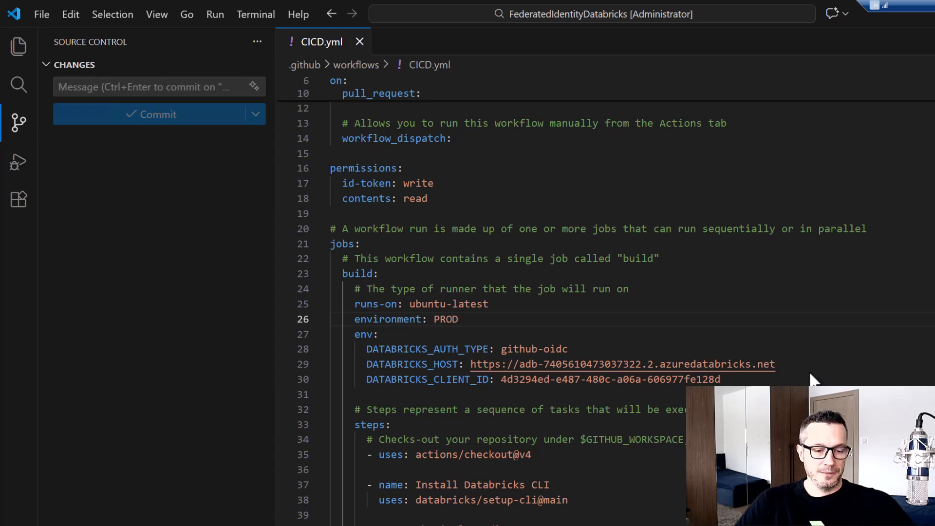
Switch to GitHub in the browser, open the build job of the "Changed env to PROD" run and examine its "Who is logged?" output
key("alt+Tab")
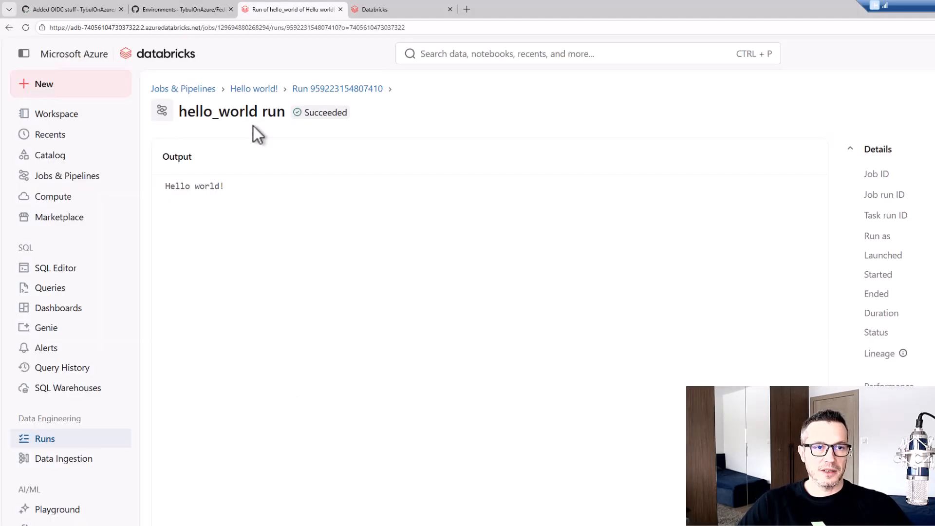
left_click(73, 9)
scroll(243, 200, "up", 10)
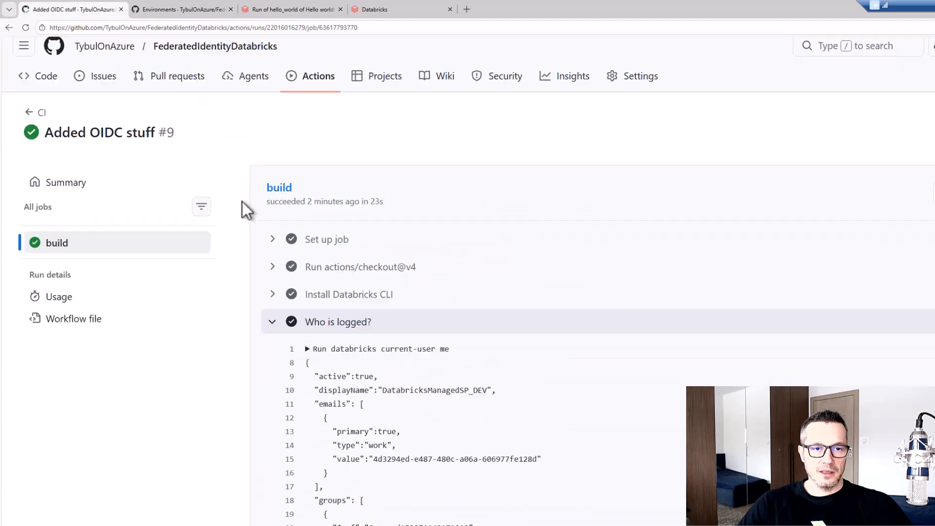
left_click(316, 93)
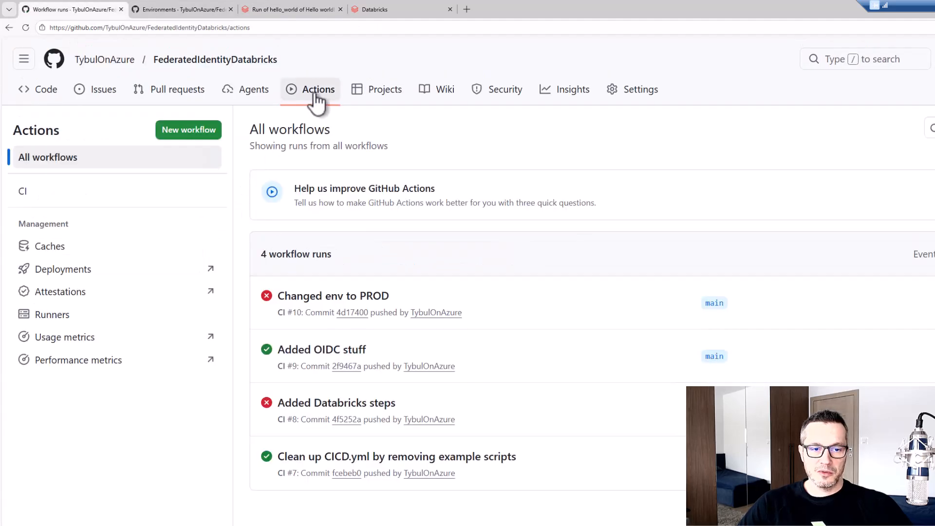
left_click(319, 299)
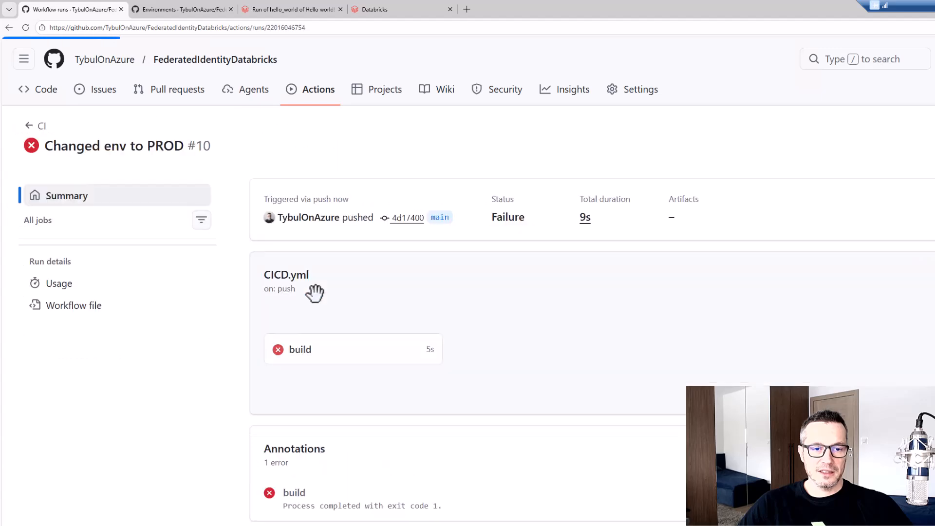
left_click(301, 358)
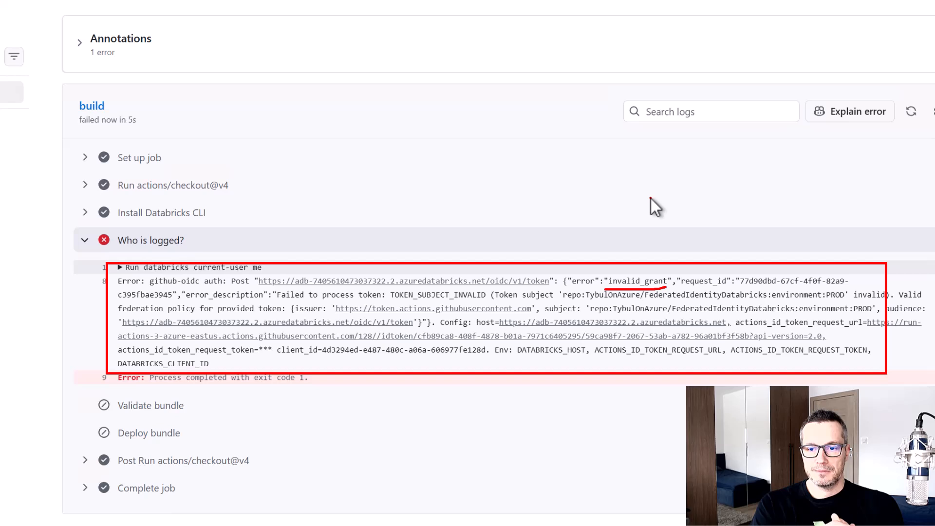
key("Escape")
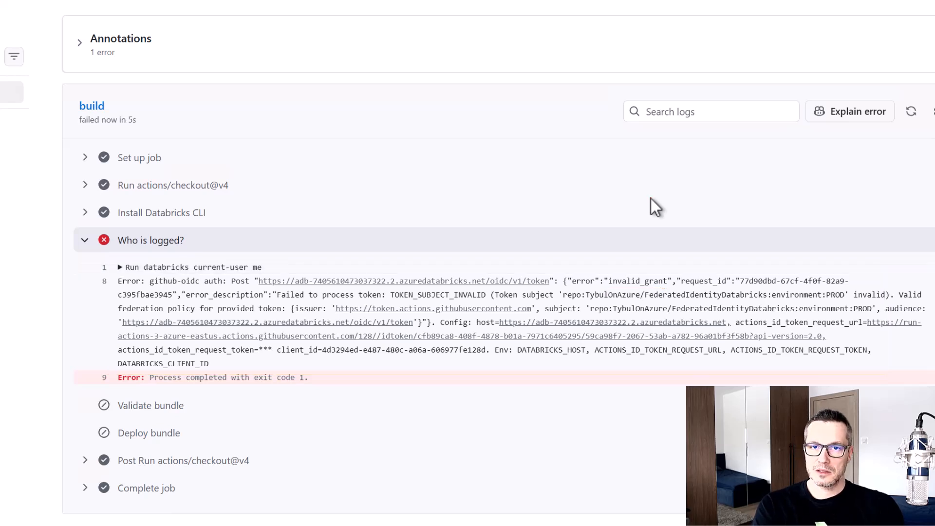